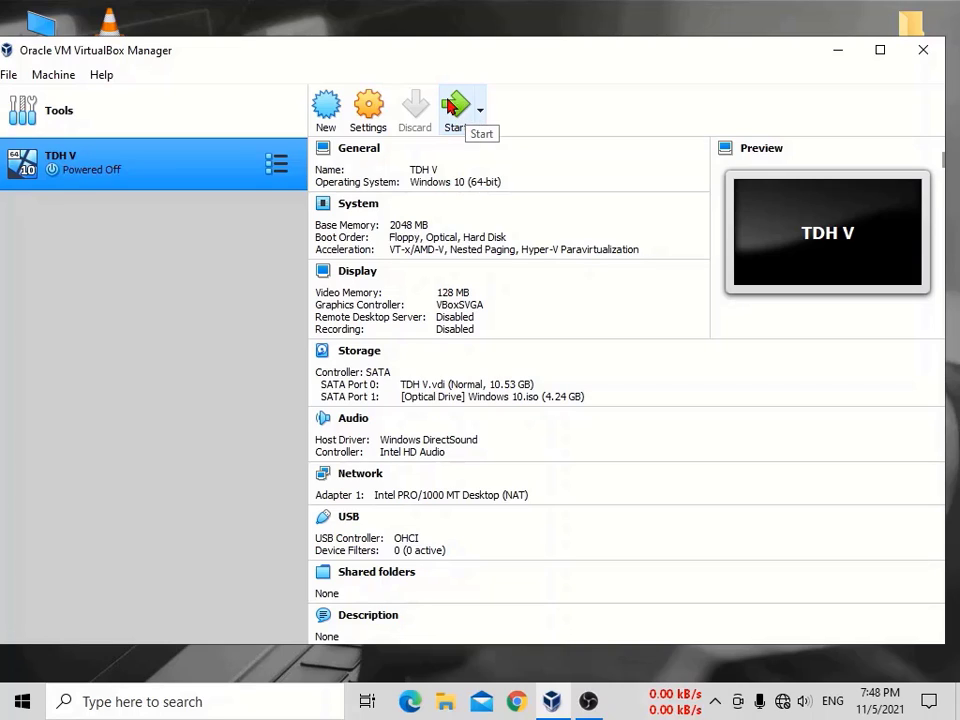
Step: Start the TDH V virtual machine and move its window toward the upper-left corner of the desktop
{"action": "left_click", "coordinate": [450, 105]}
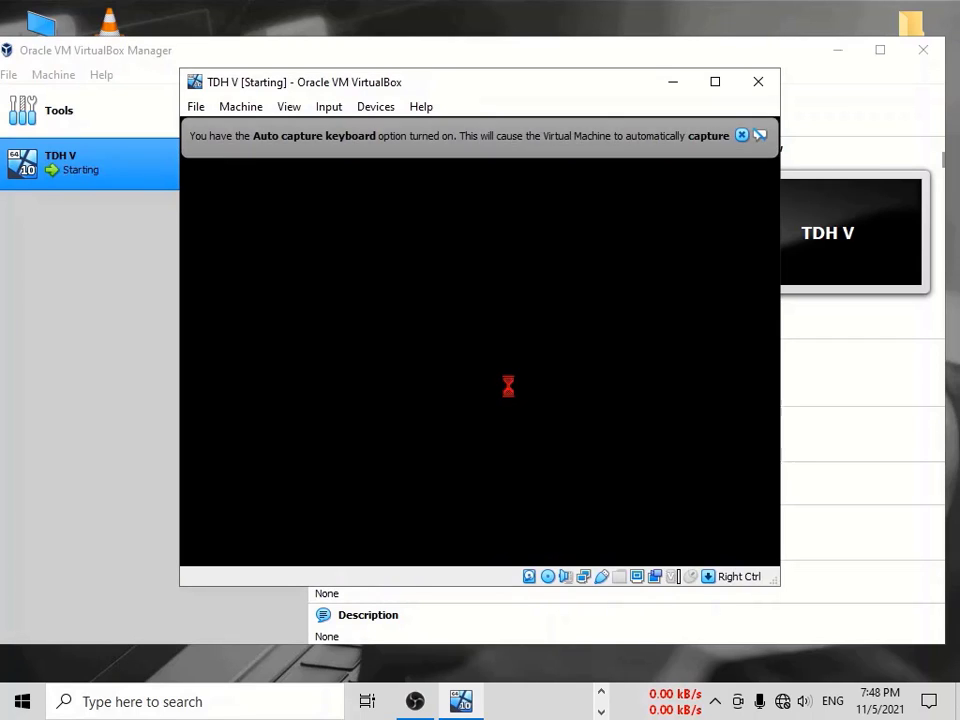
{"action": "left_click_drag", "start_coordinate": [575, 79], "coordinate": [397, 10]}
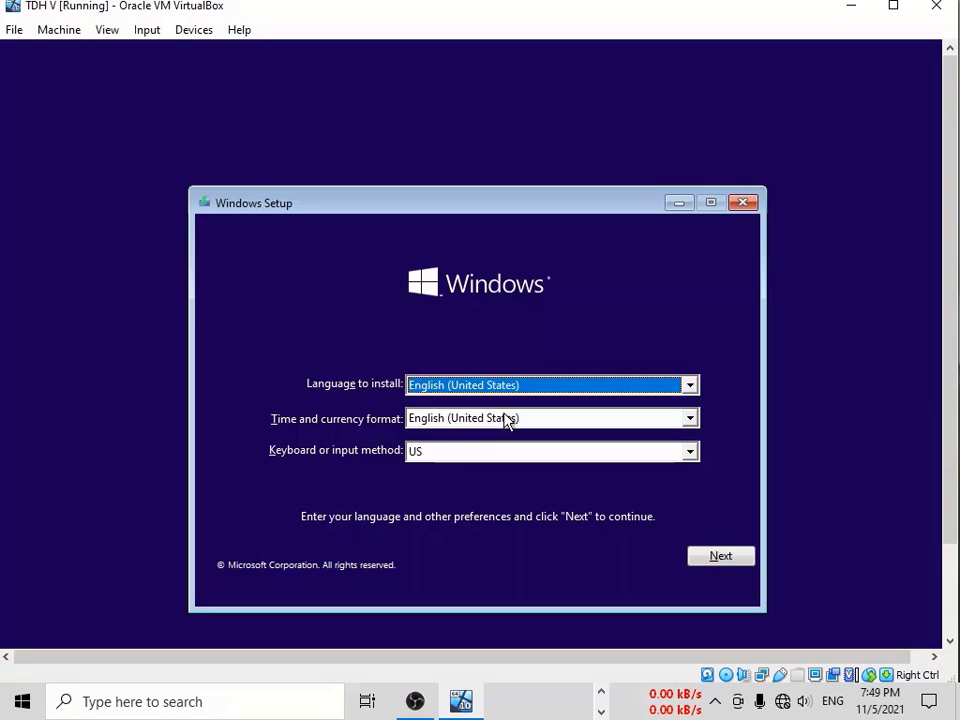
Step: Set the time and currency format to English (India) and continue to the installation start page
{"action": "left_click", "coordinate": [689, 420]}
{"action": "scroll", "coordinate": [525, 491], "scroll_direction": "up", "scroll_amount": 8}
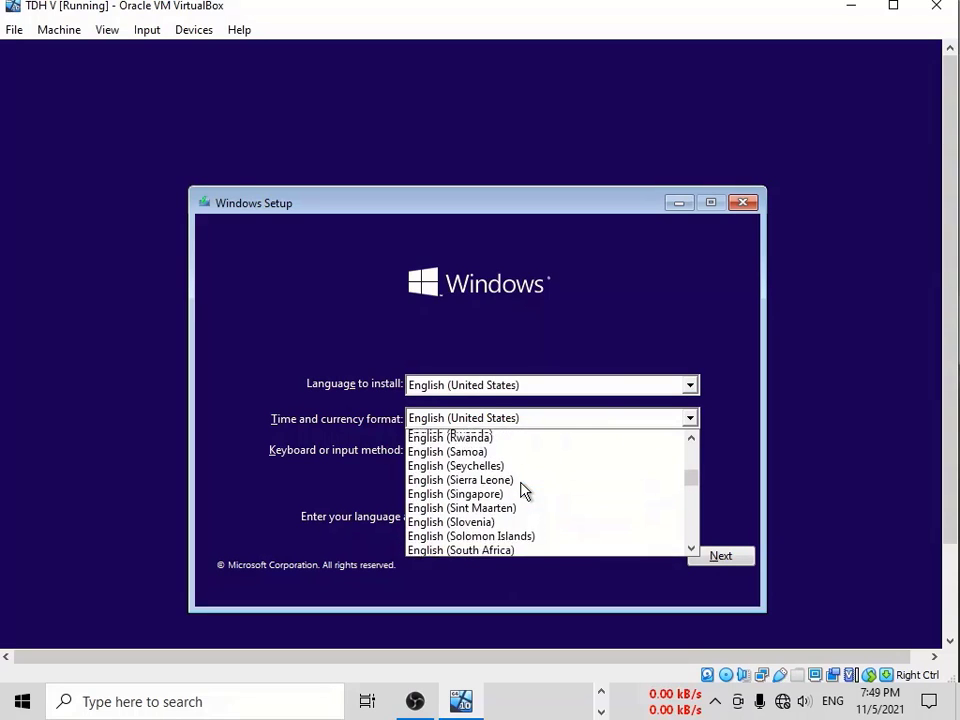
{"action": "scroll", "coordinate": [525, 491], "scroll_direction": "up", "scroll_amount": 18}
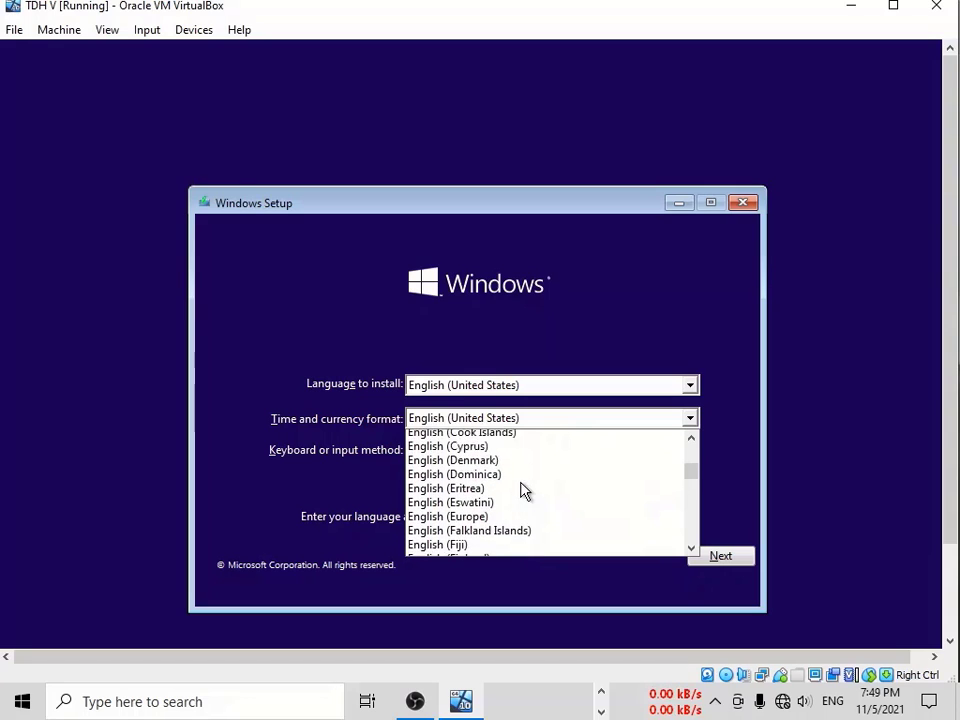
{"action": "scroll", "coordinate": [525, 491], "scroll_direction": "down", "scroll_amount": 8}
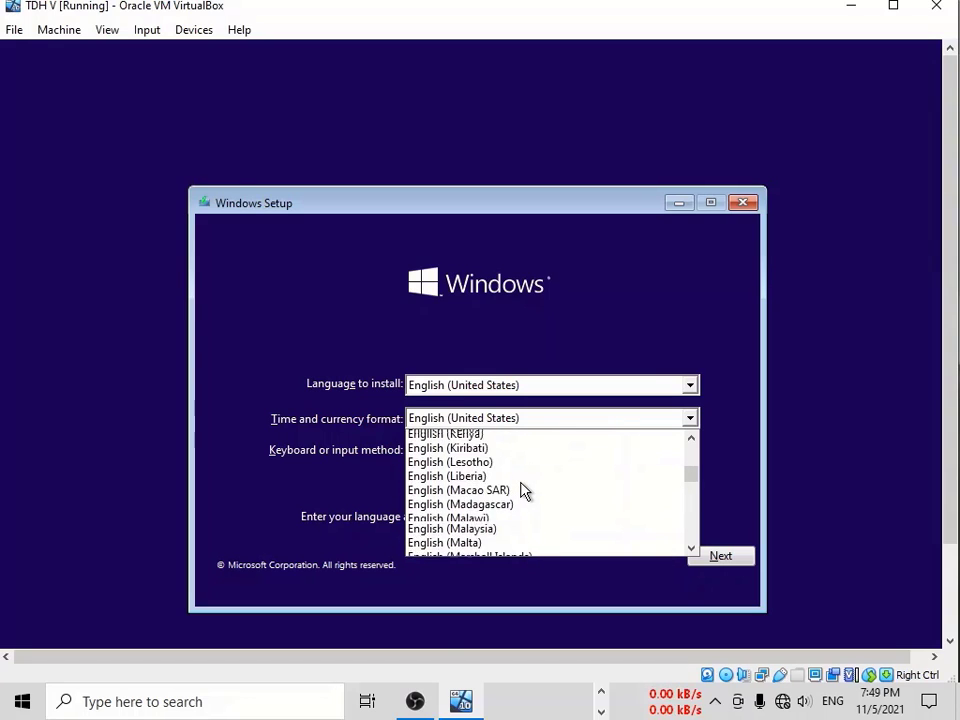
{"action": "scroll", "coordinate": [522, 491], "scroll_direction": "up", "scroll_amount": 3}
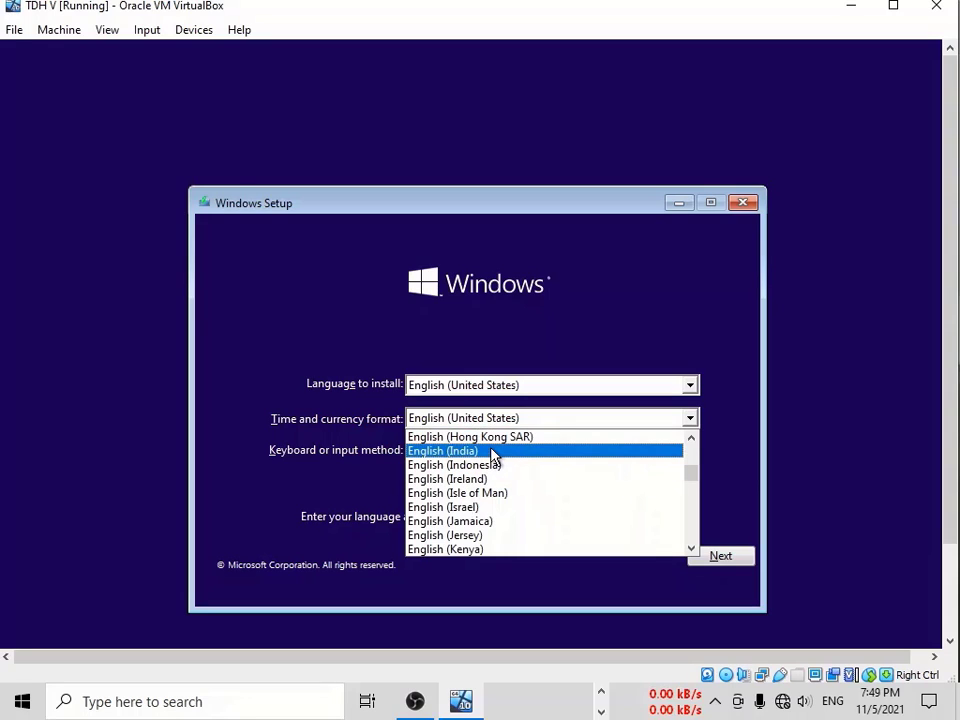
{"action": "left_click", "coordinate": [492, 455]}
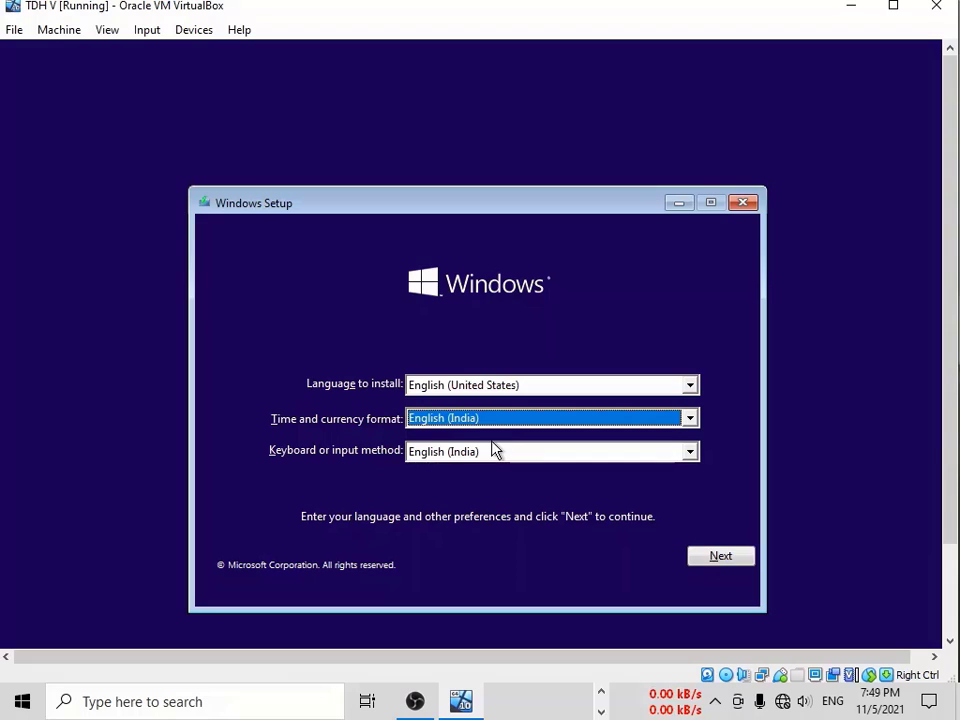
{"action": "left_click", "coordinate": [717, 555]}
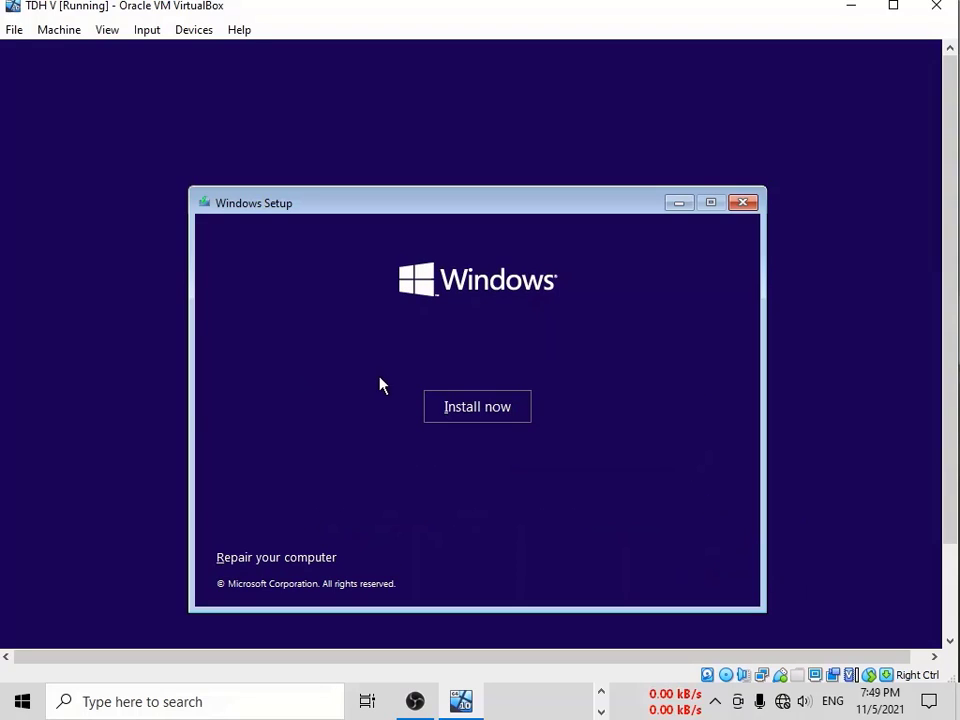
Step: Begin installing Windows without a product key and continue with the selected operating system edition
{"action": "left_click", "coordinate": [448, 412]}
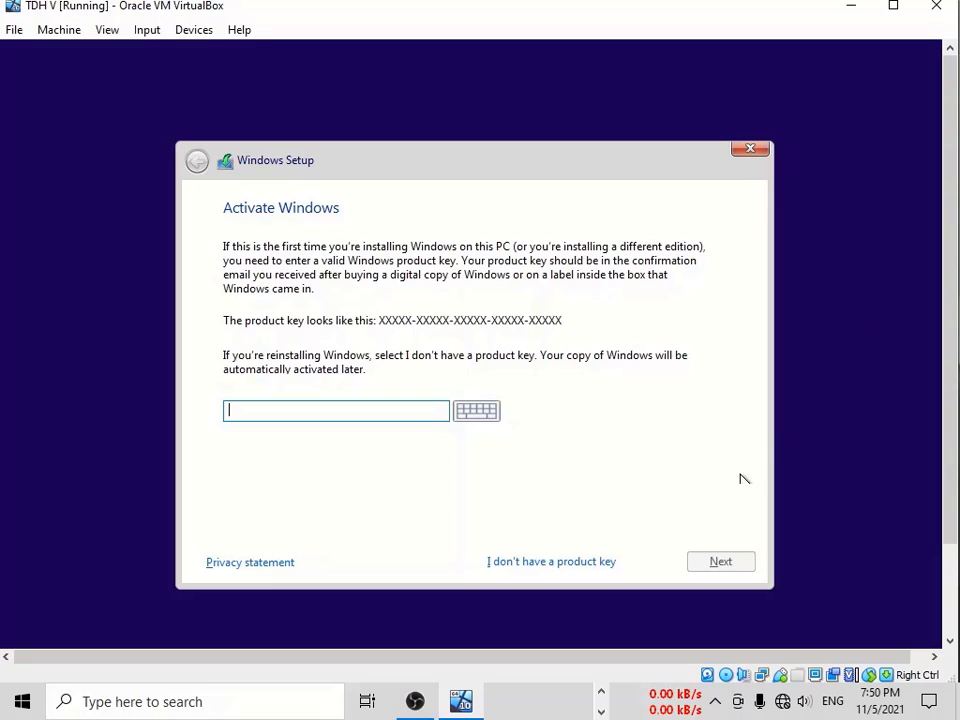
{"action": "left_click", "coordinate": [545, 568]}
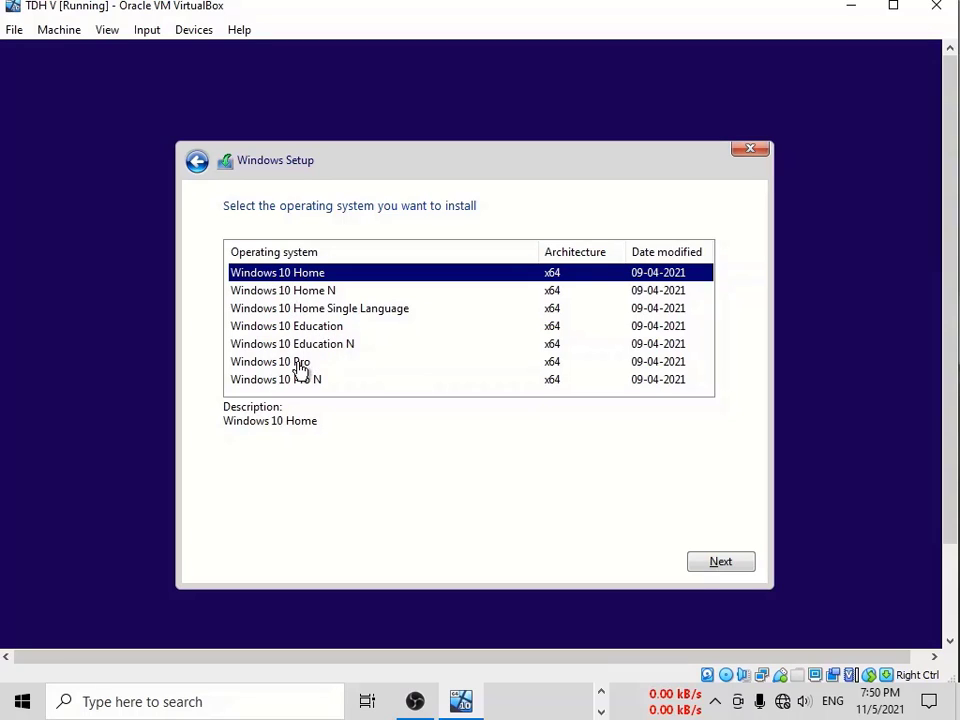
{"action": "left_click", "coordinate": [720, 563]}
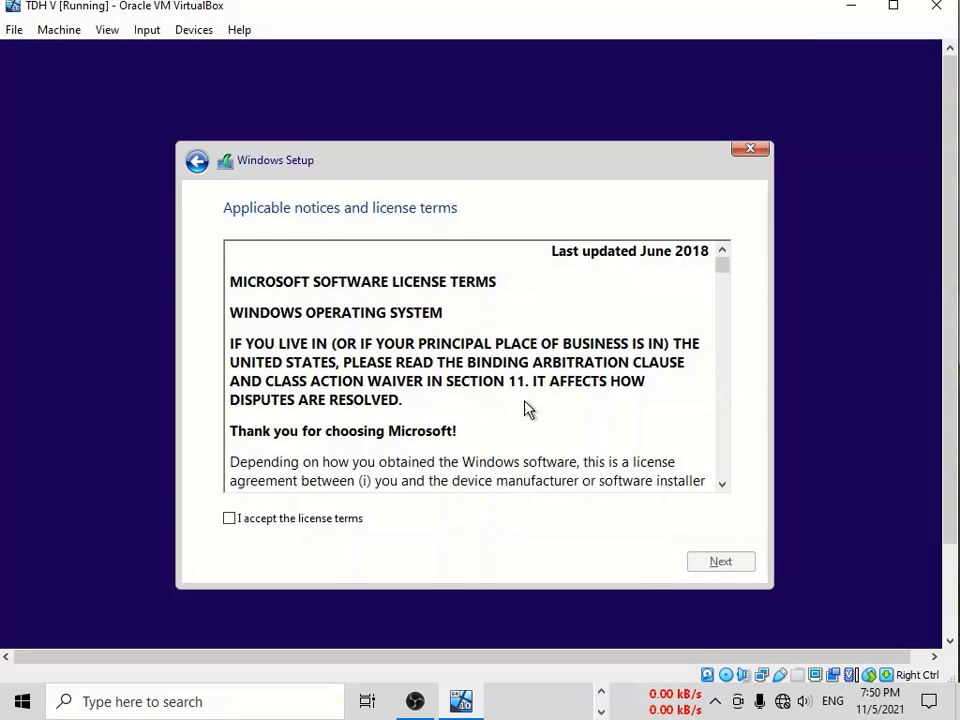
Step: Skim the Microsoft software license terms, accept them and continue to the installation type
{"action": "scroll", "coordinate": [403, 396], "scroll_direction": "down", "scroll_amount": 10}
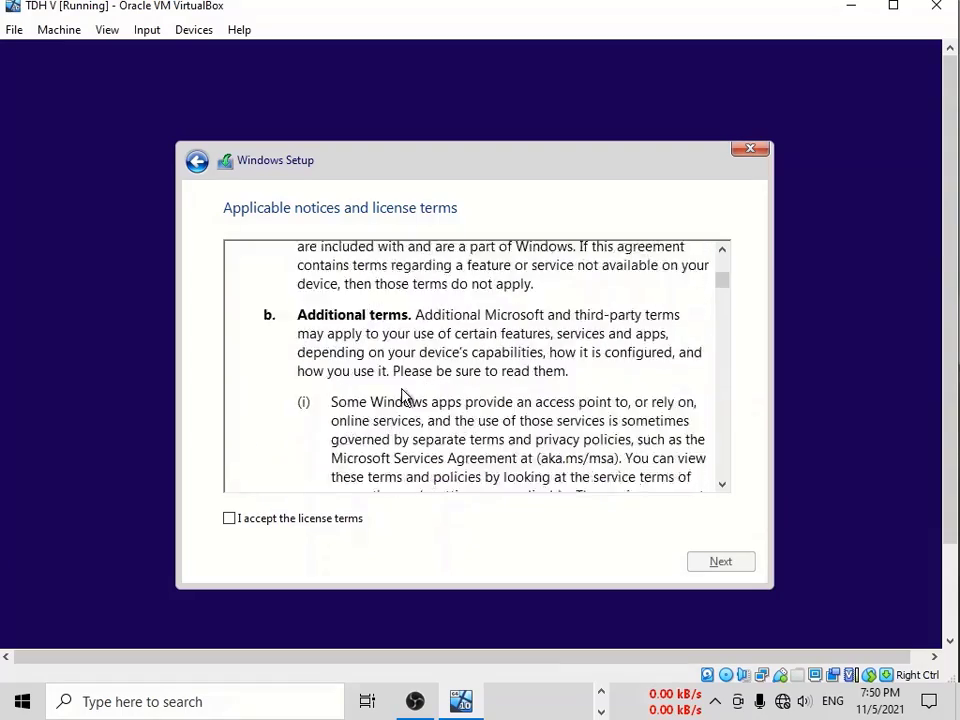
{"action": "scroll", "coordinate": [403, 396], "scroll_direction": "down", "scroll_amount": 12}
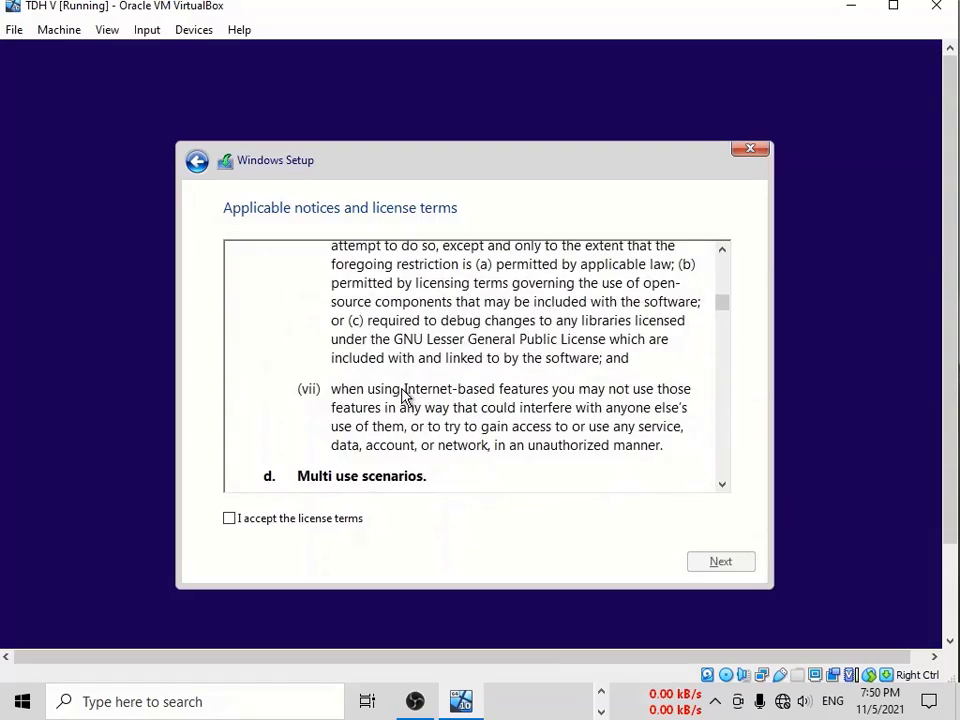
{"action": "left_click", "coordinate": [234, 524]}
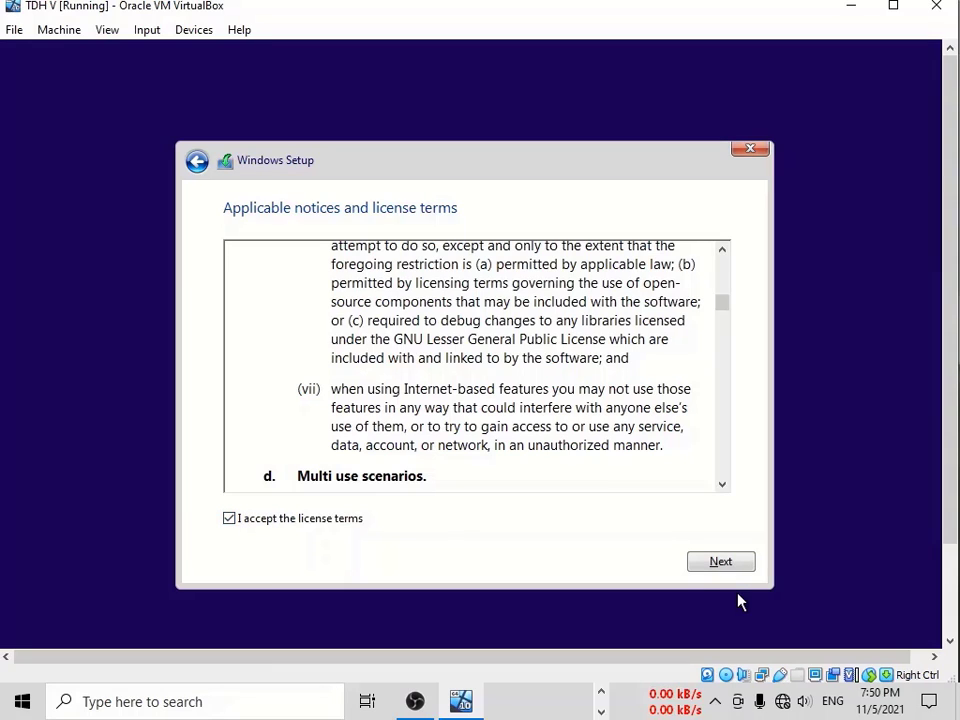
{"action": "left_click", "coordinate": [721, 562]}
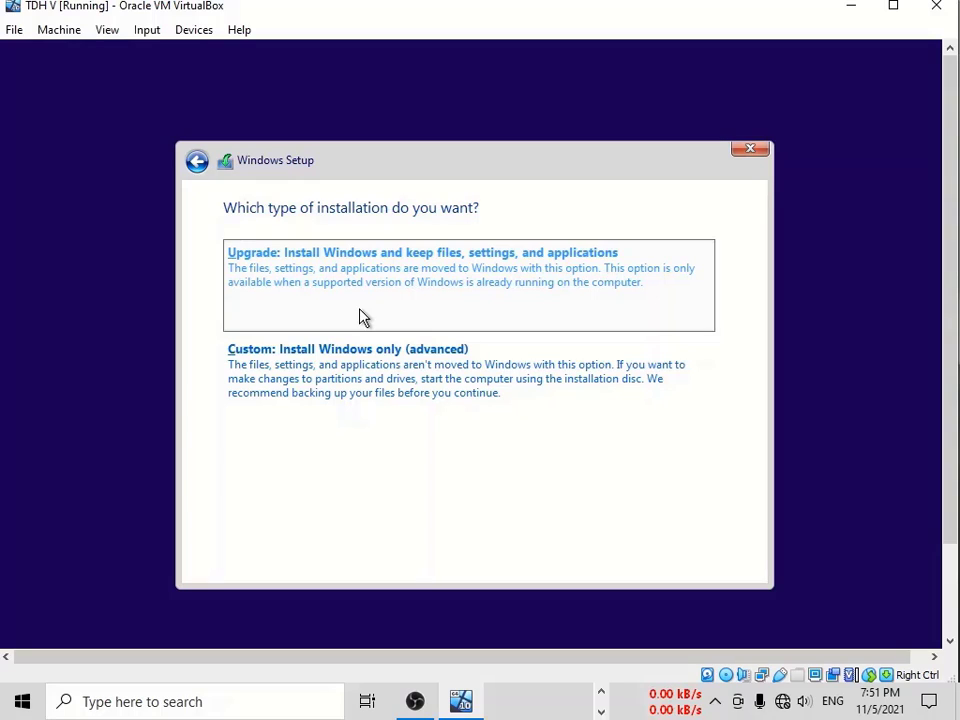
Step: Run a custom Windows installation onto a new 10782 MB partition created from Drive 0's unallocated space, allowing the additional system partition
{"action": "left_click", "coordinate": [360, 360]}
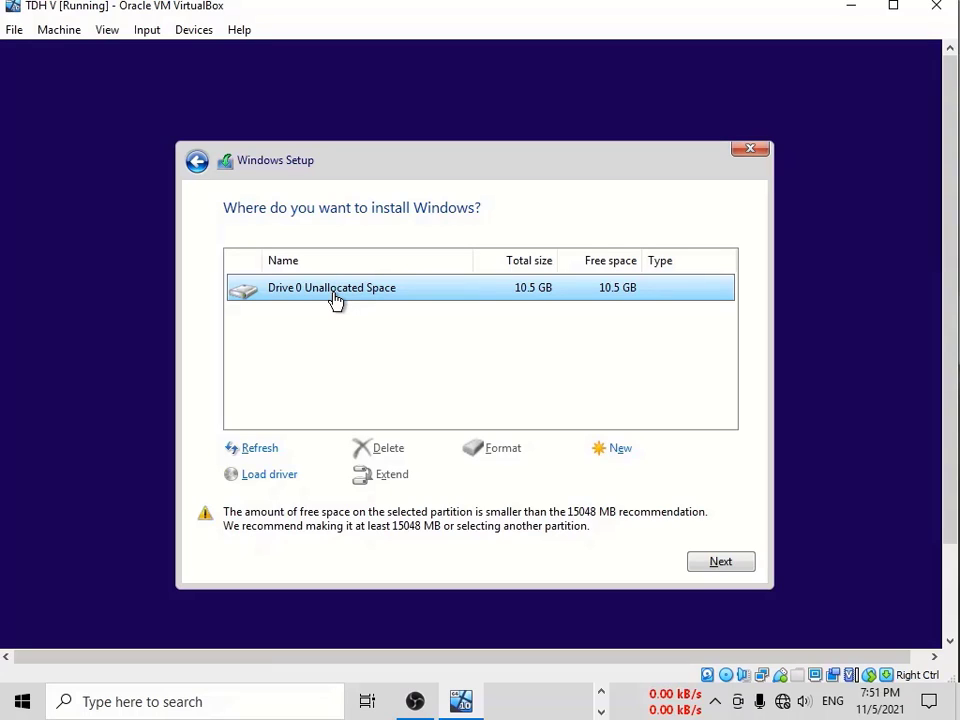
{"action": "left_click", "coordinate": [621, 449]}
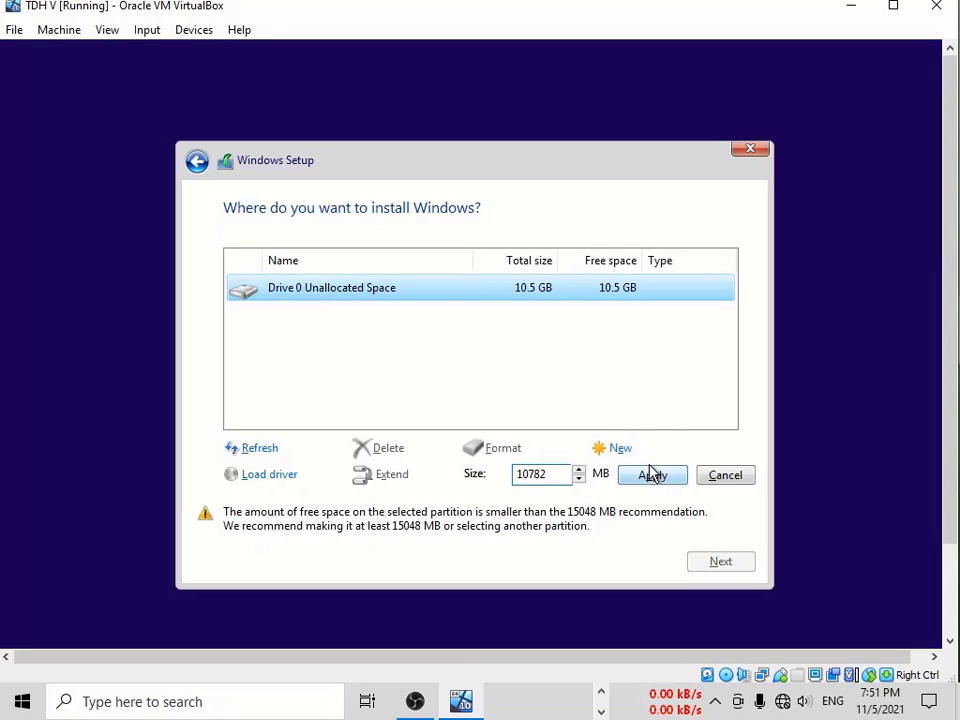
{"action": "left_click", "coordinate": [652, 476]}
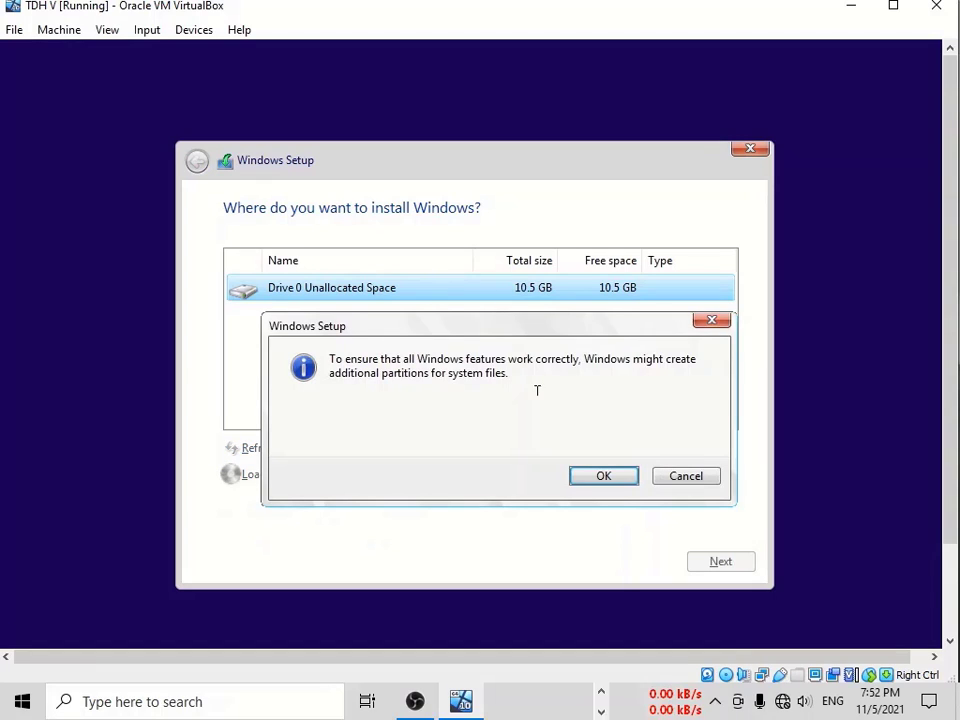
{"action": "left_click", "coordinate": [604, 476]}
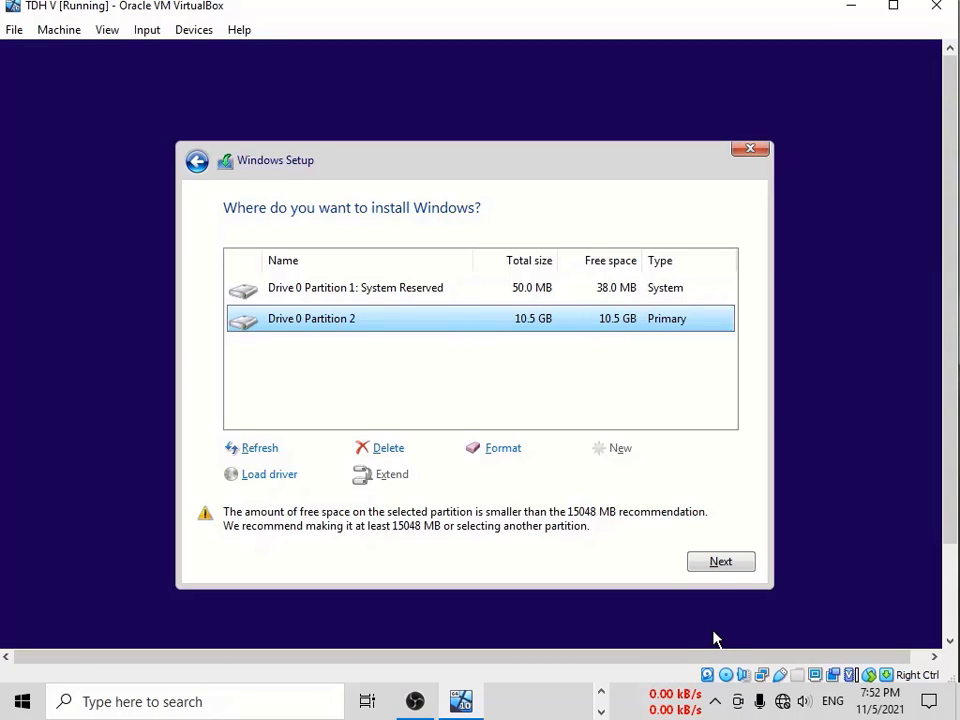
{"action": "left_click", "coordinate": [720, 562]}
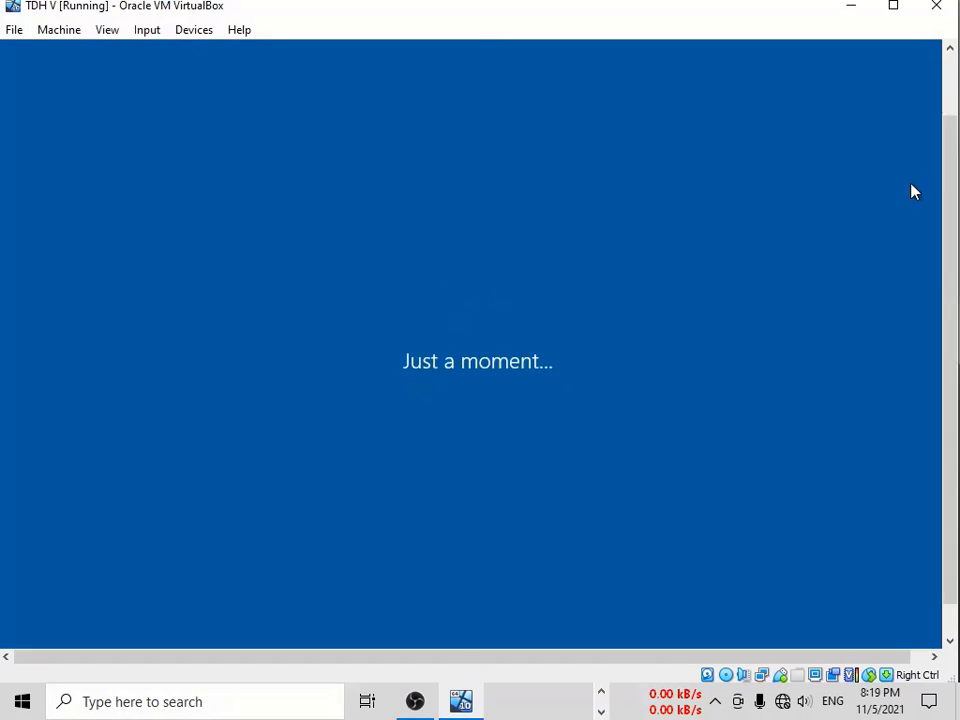
Step: Confirm India as the region and set the keyboard layout to English (India) without adding a second layout
{"action": "scroll", "coordinate": [950, 240], "scroll_direction": "up", "scroll_amount": 1}
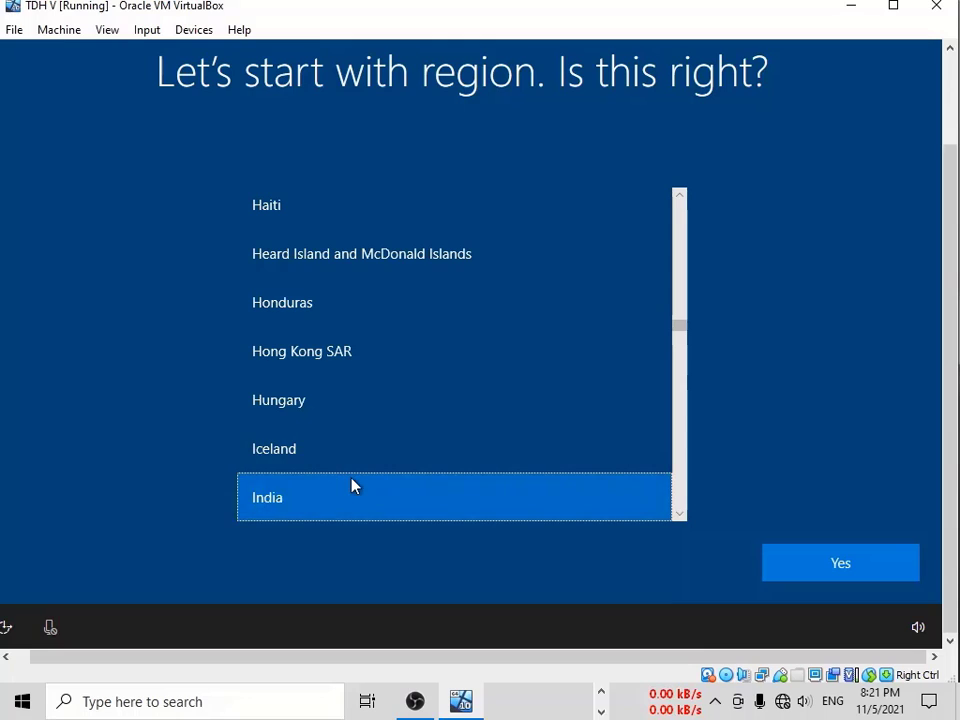
{"action": "left_click", "coordinate": [825, 574]}
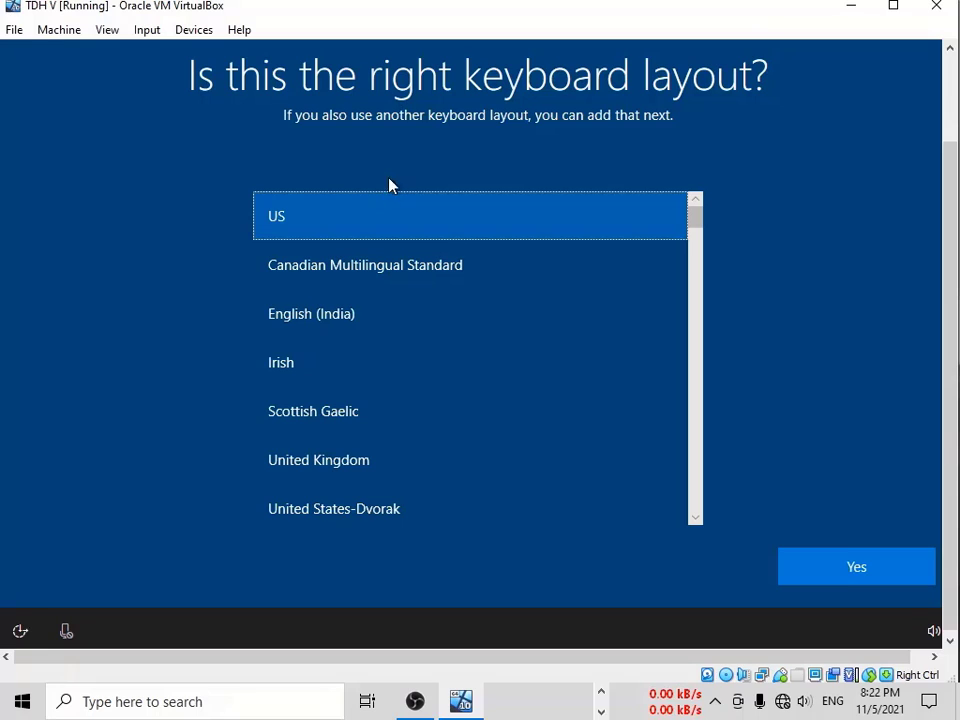
{"action": "left_click", "coordinate": [311, 318]}
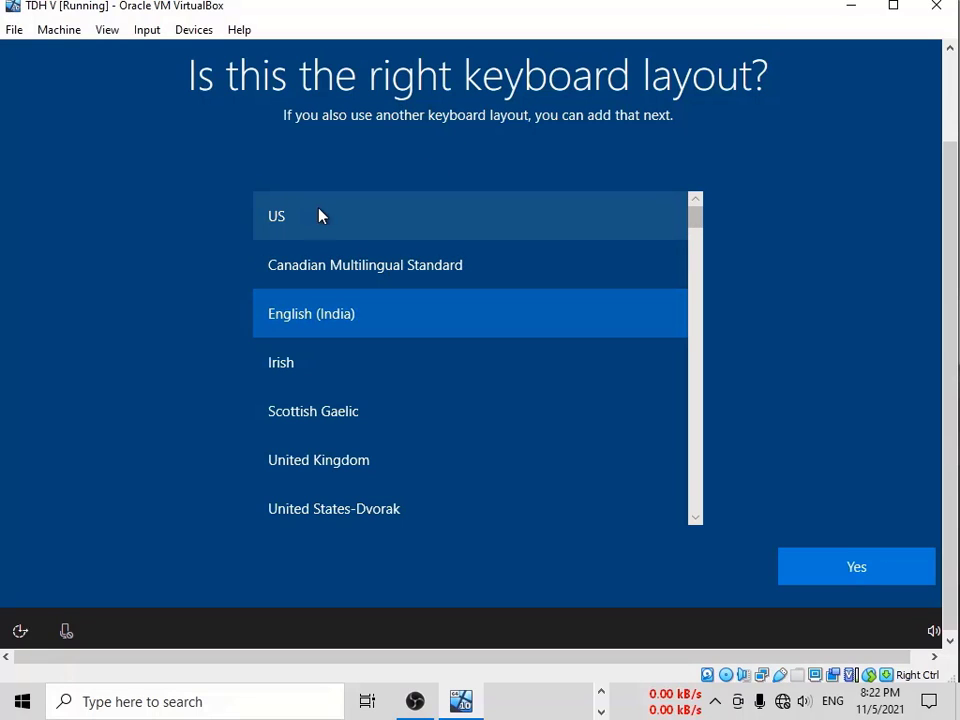
{"action": "left_click", "coordinate": [857, 566]}
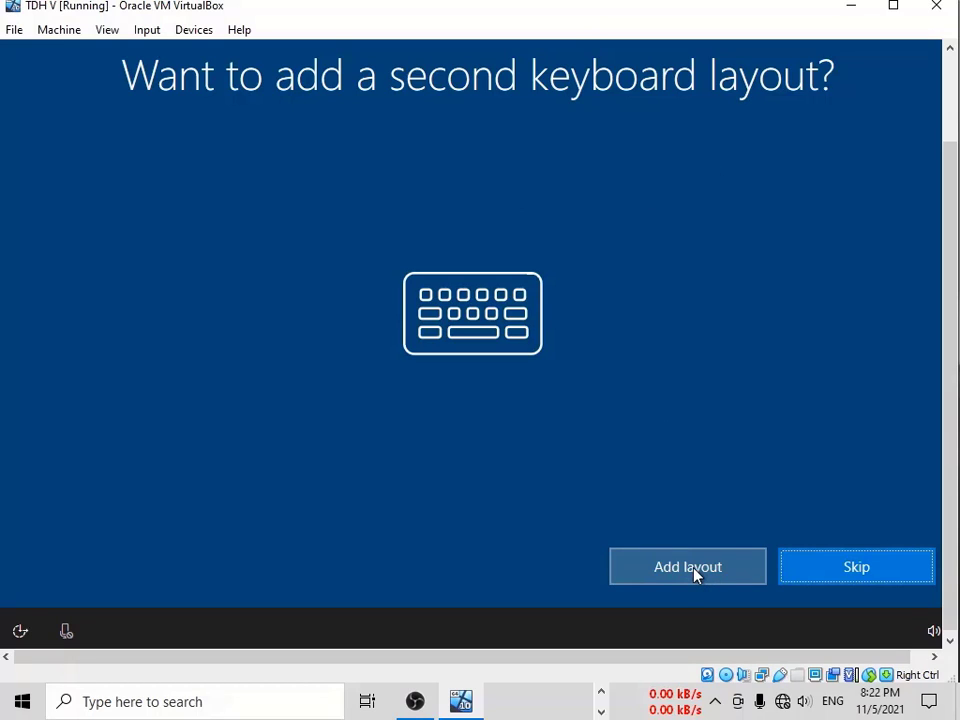
{"action": "left_click", "coordinate": [858, 570]}
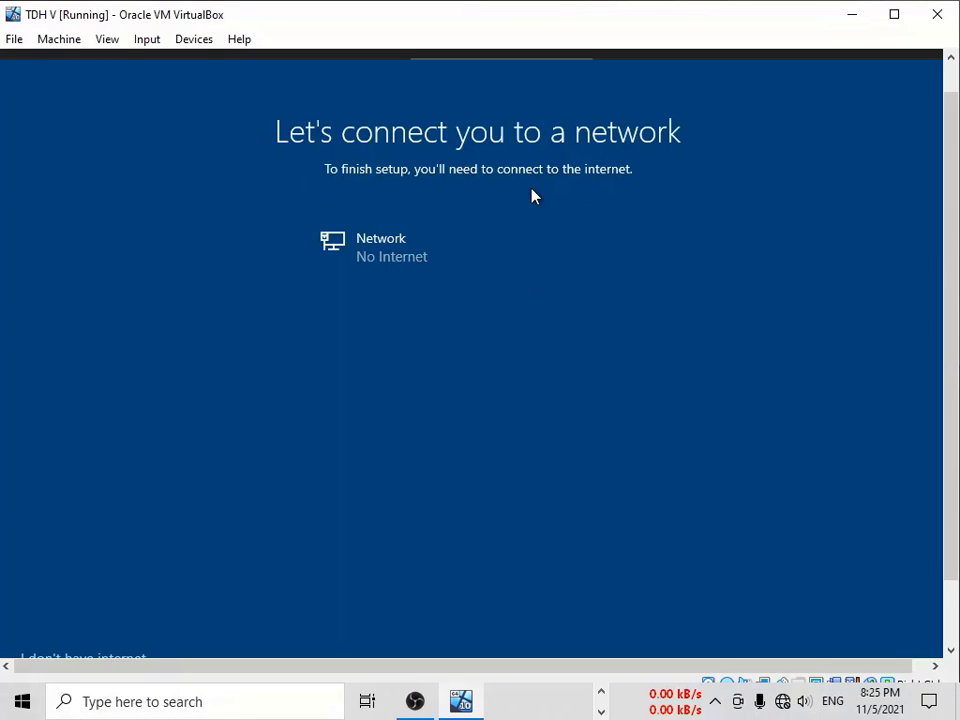
Step: Skip connecting to a network by declaring no internet and continue with the limited setup
{"action": "left_click_drag", "start_coordinate": [950, 249], "coordinate": [958, 325]}
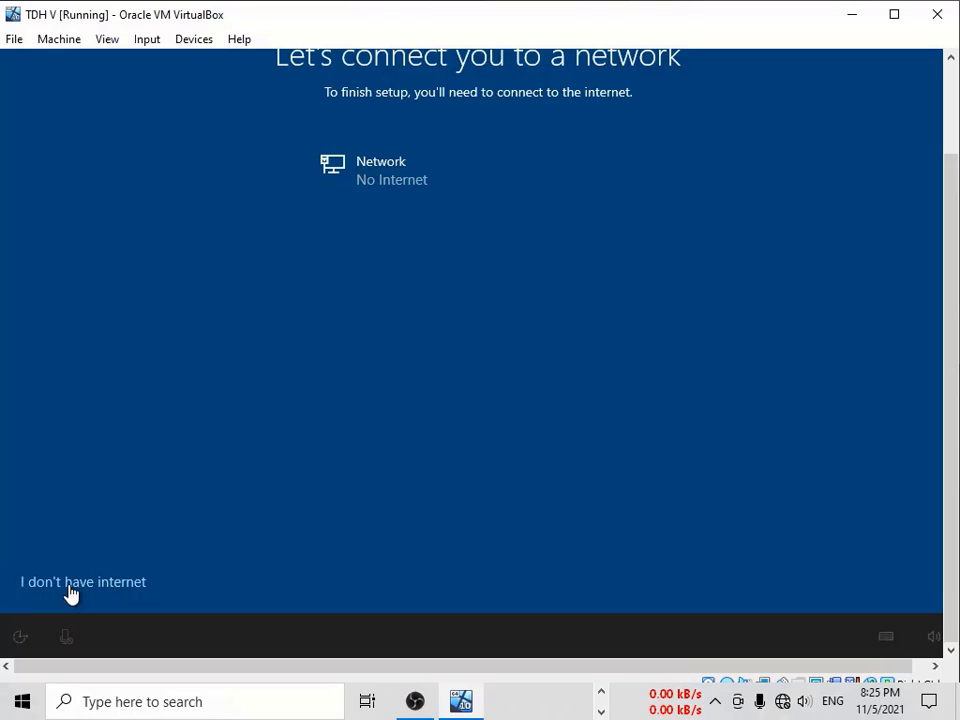
{"action": "left_click", "coordinate": [108, 580]}
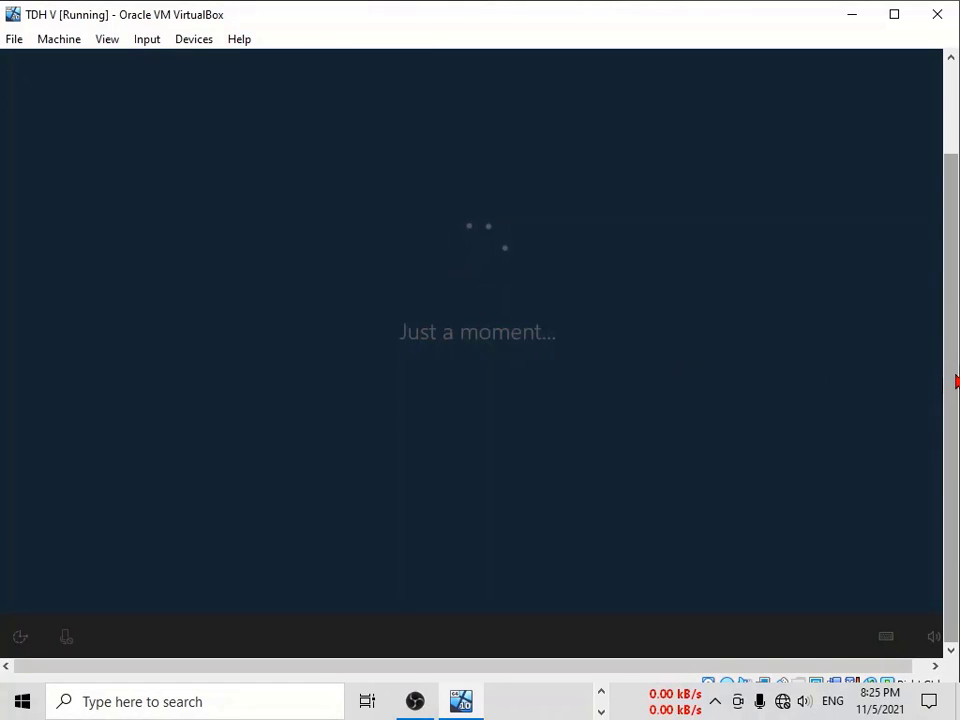
{"action": "left_click_drag", "start_coordinate": [955, 381], "coordinate": [951, 255]}
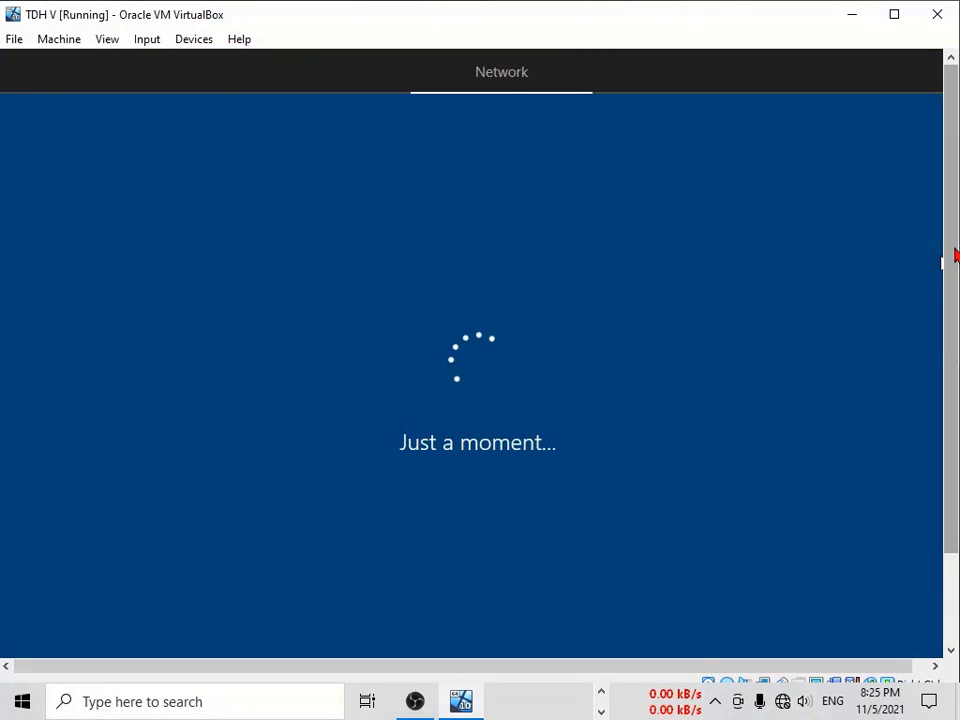
{"action": "left_click_drag", "start_coordinate": [947, 257], "coordinate": [953, 352]}
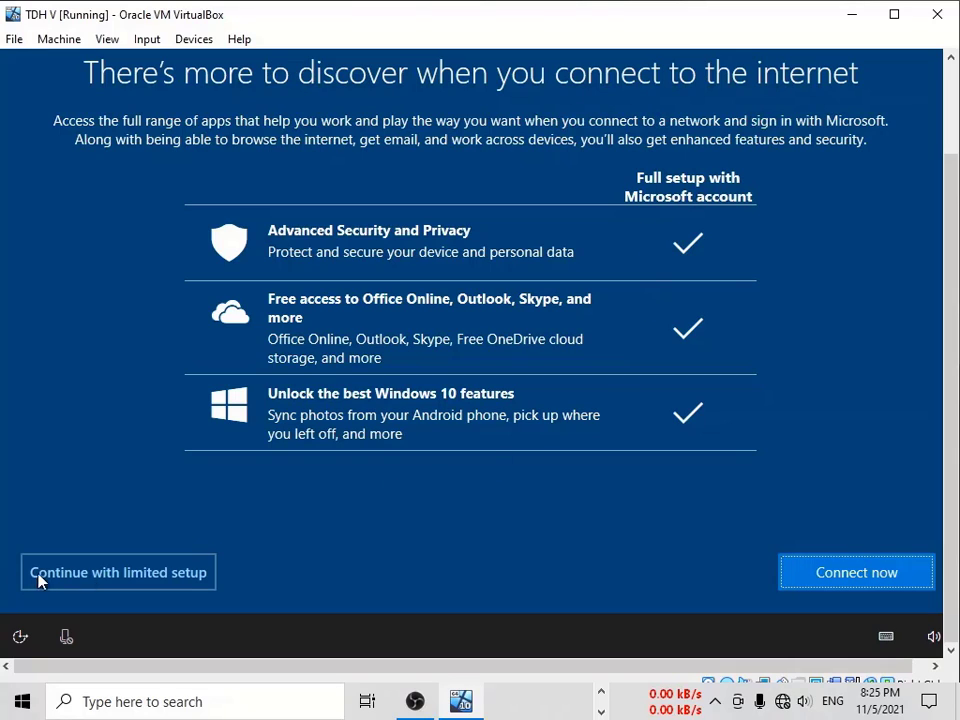
{"action": "left_click", "coordinate": [135, 574]}
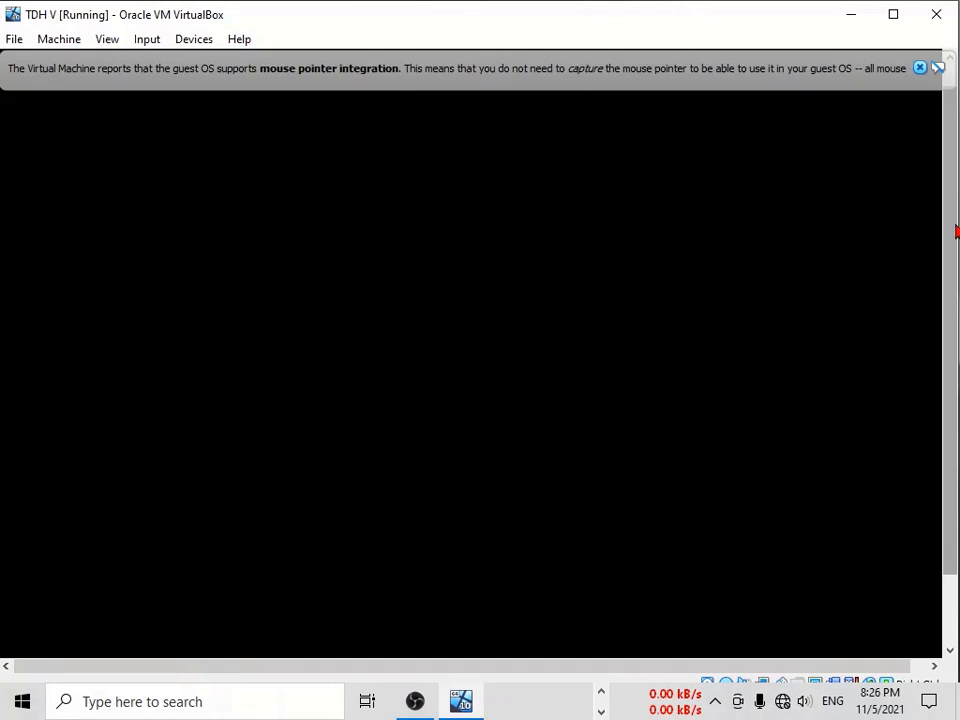
Step: Dismiss the mouse pointer integration notice and name the PC's user TECHNOLOGYDIAL HINDI, continuing to the password page
{"action": "mouse_move", "coordinate": [952, 222]}
{"action": "left_mouse_down"}
{"action": "mouse_move", "coordinate": [952, 296]}
{"action": "mouse_move", "coordinate": [950, 240]}
{"action": "left_mouse_up"}
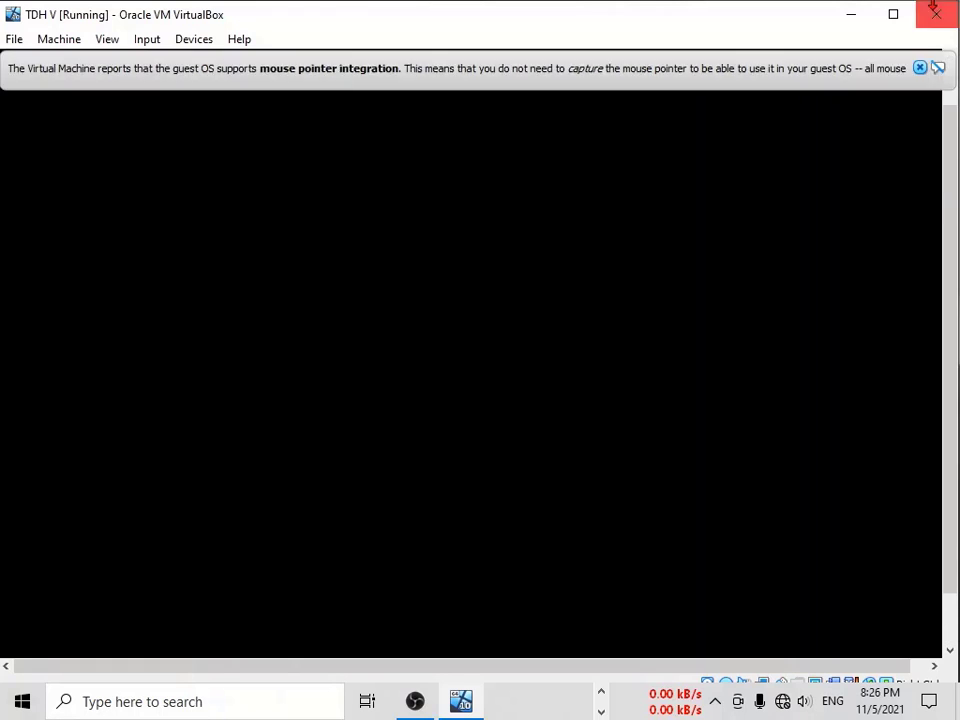
{"action": "left_click", "coordinate": [920, 68]}
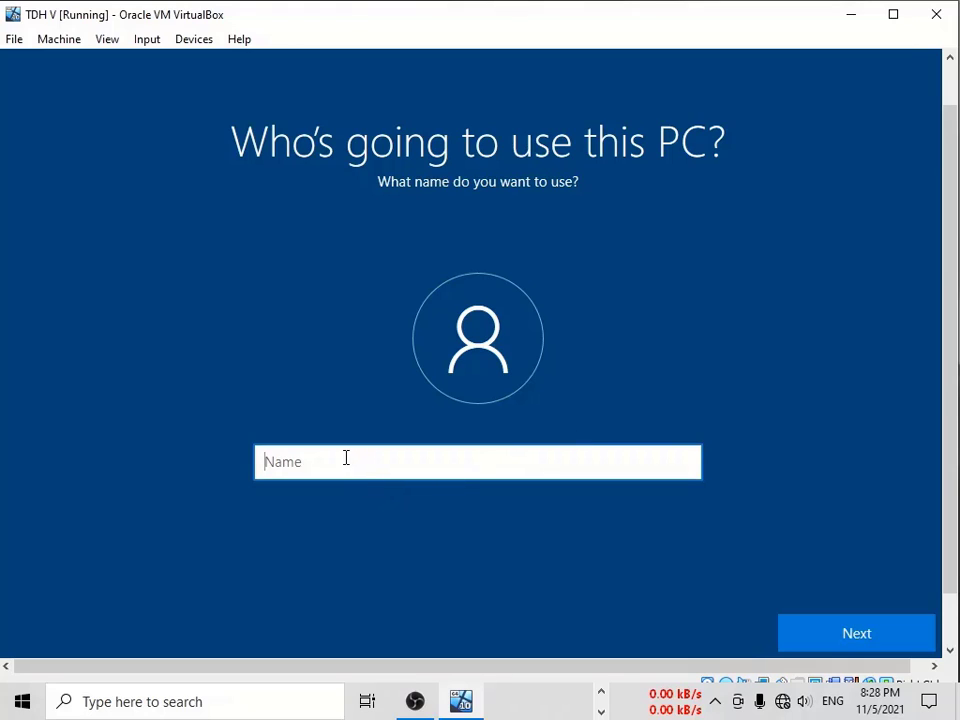
{"action": "type", "text": "TECHNOLOGYDIAL"}
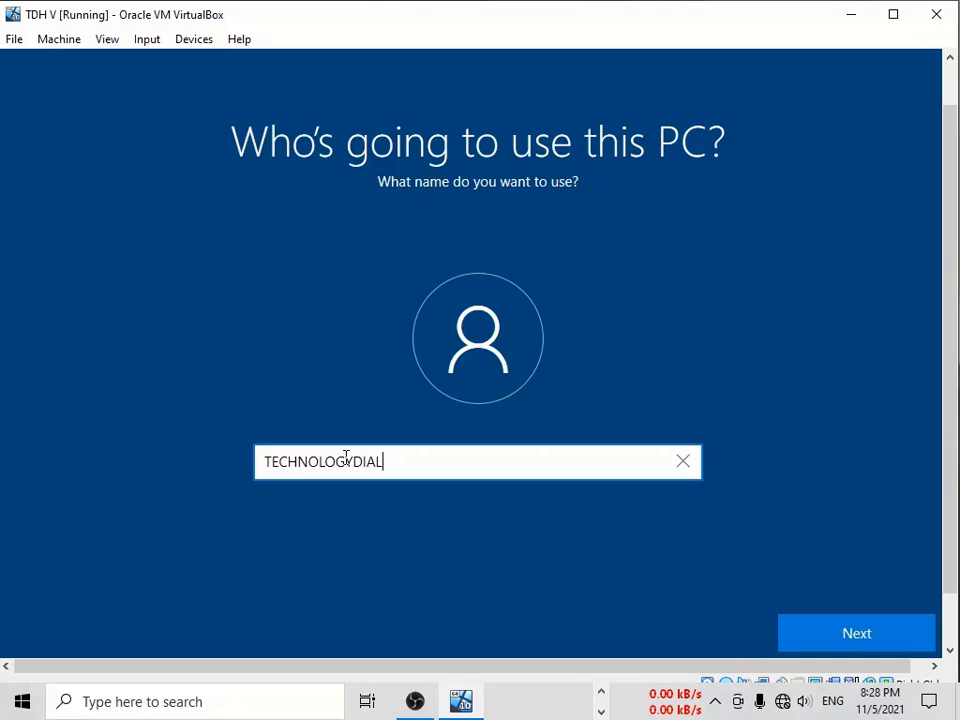
{"action": "type", "text": " HNDI"}
{"action": "left_click", "coordinate": [395, 462]}
{"action": "type", "text": "I"}
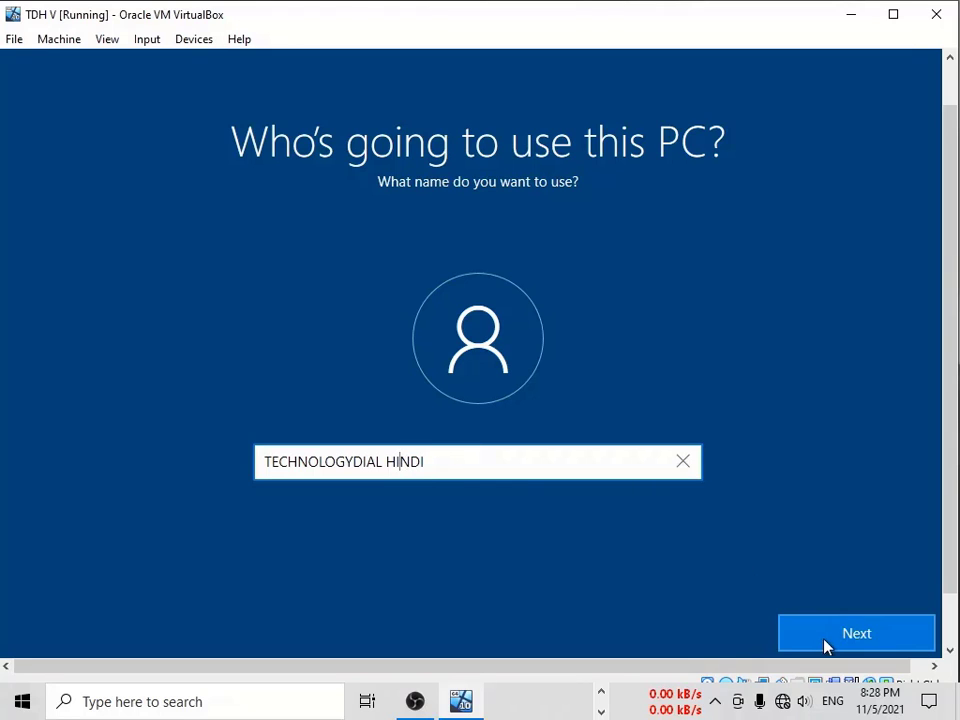
{"action": "left_click", "coordinate": [815, 646]}
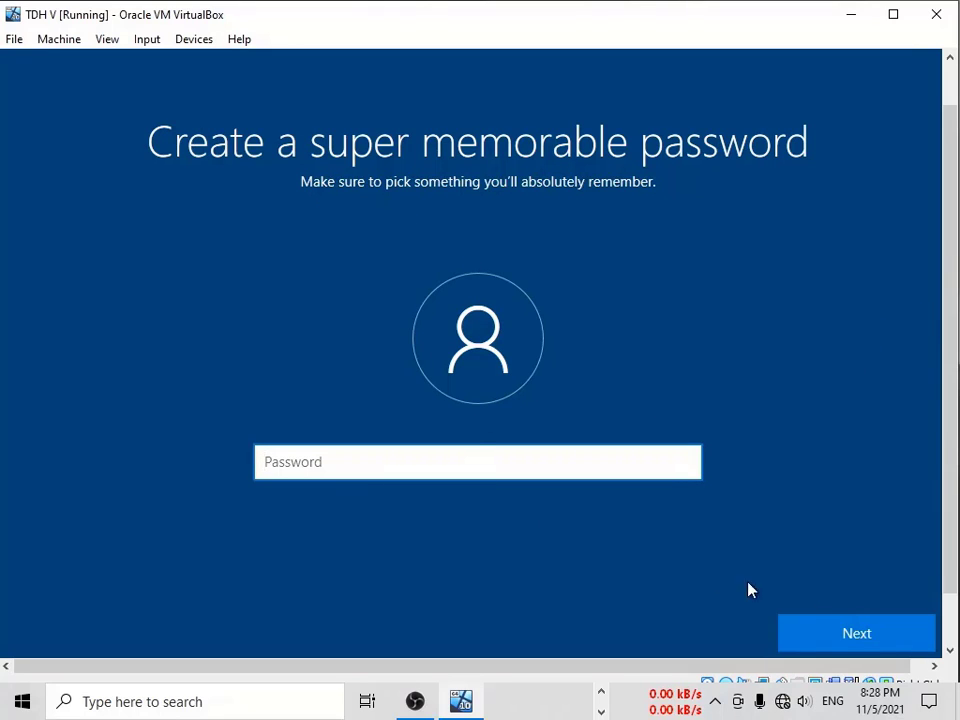
Step: Leave the account password blank and accept the default privacy settings after reviewing them
{"action": "left_click", "coordinate": [840, 644]}
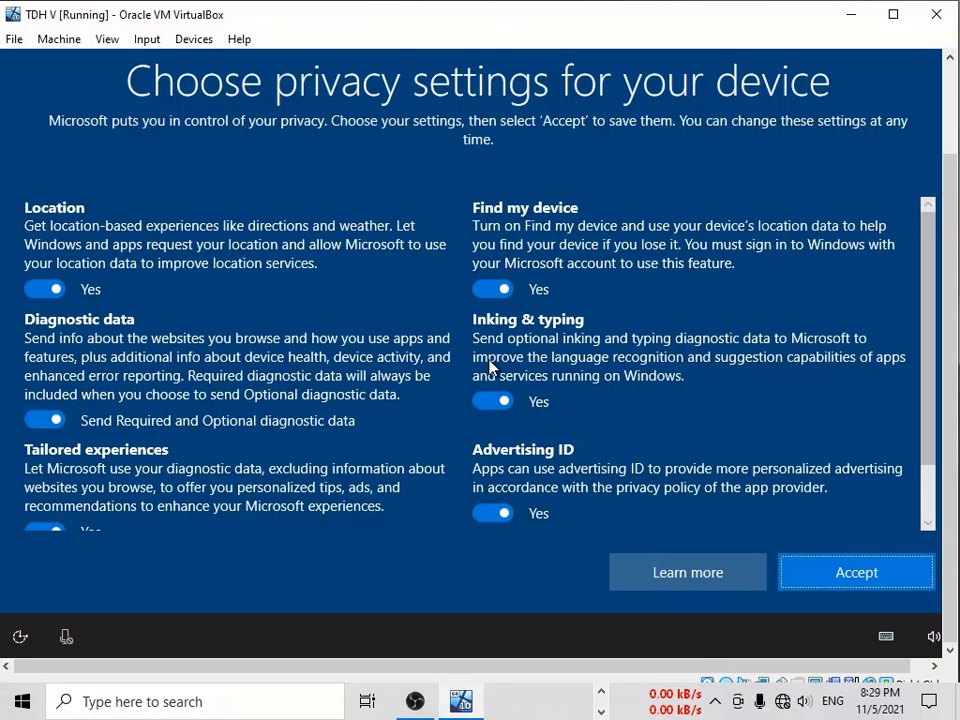
{"action": "scroll", "coordinate": [536, 484], "scroll_direction": "down", "scroll_amount": 2}
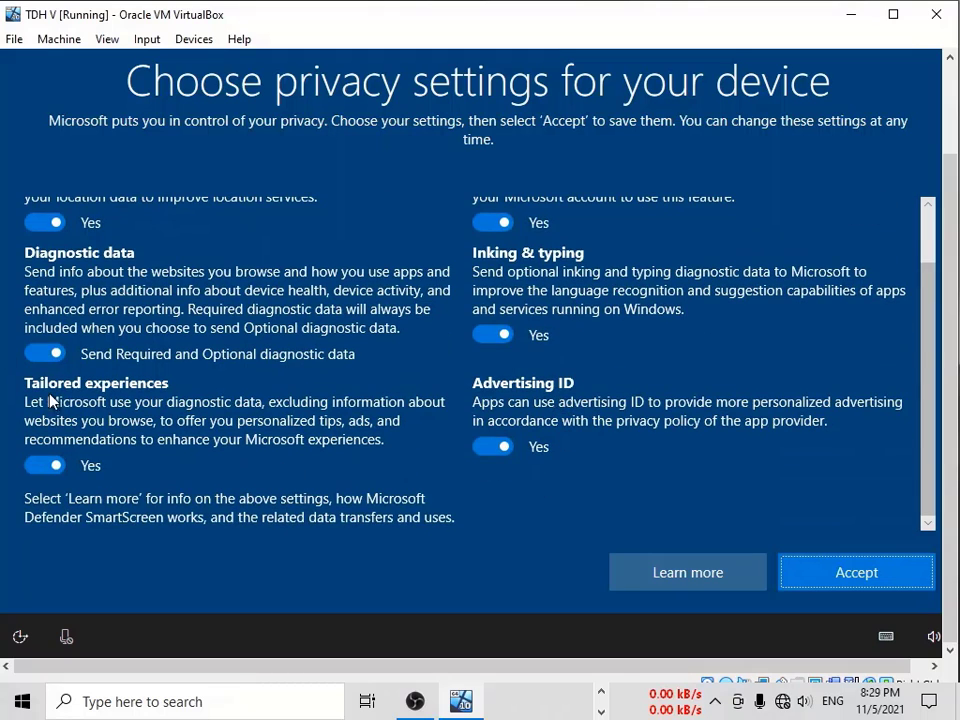
{"action": "scroll", "coordinate": [147, 410], "scroll_direction": "up", "scroll_amount": 2}
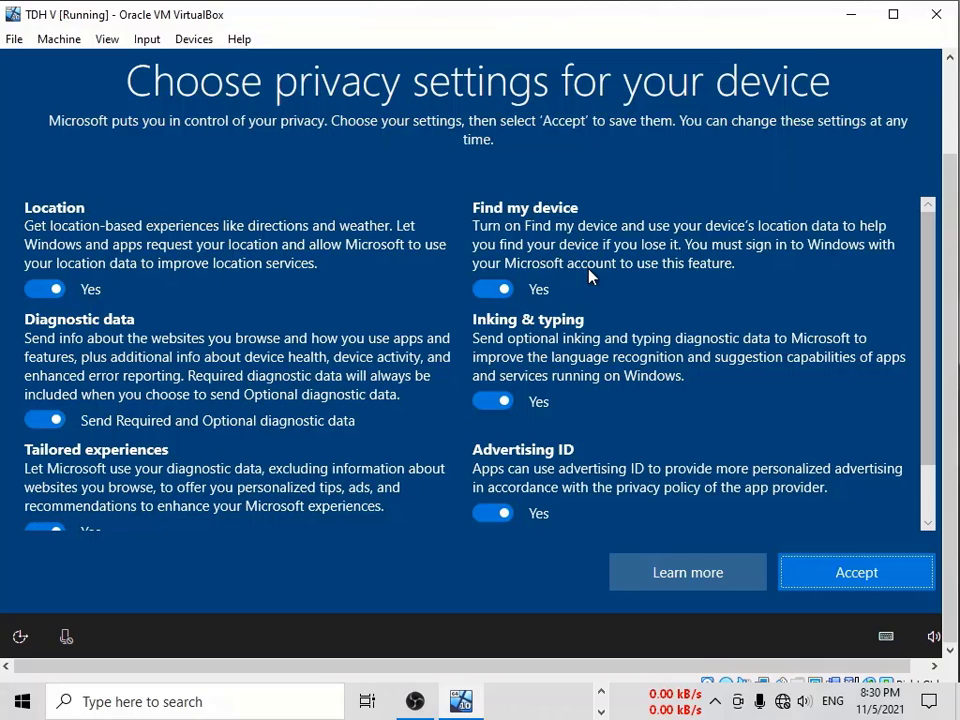
{"action": "scroll", "coordinate": [557, 431], "scroll_direction": "down", "scroll_amount": 1}
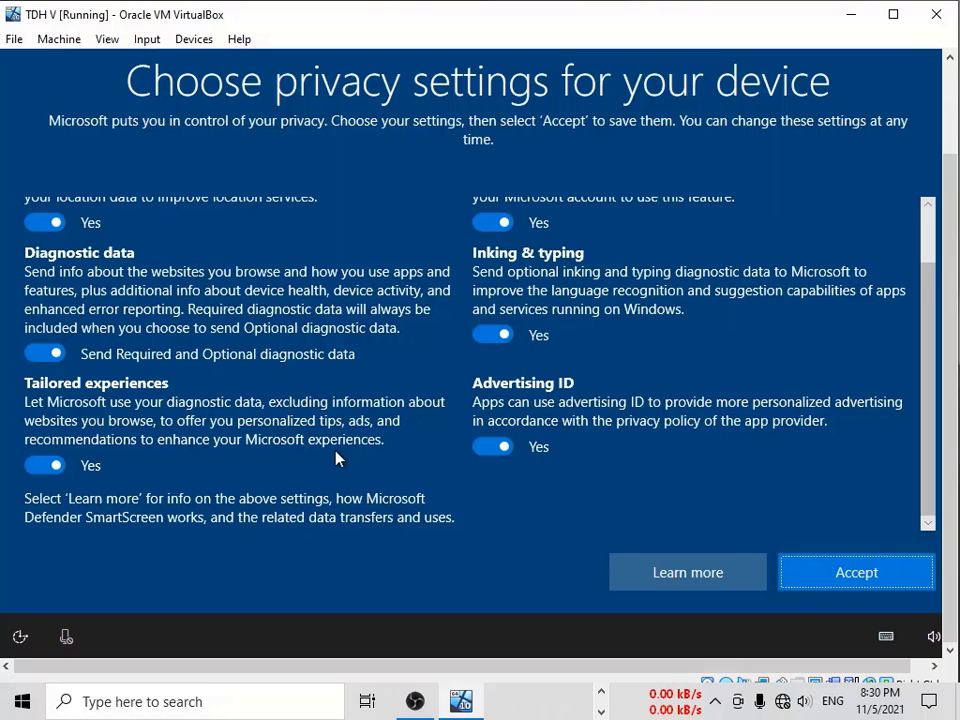
{"action": "scroll", "coordinate": [334, 456], "scroll_direction": "up", "scroll_amount": 2}
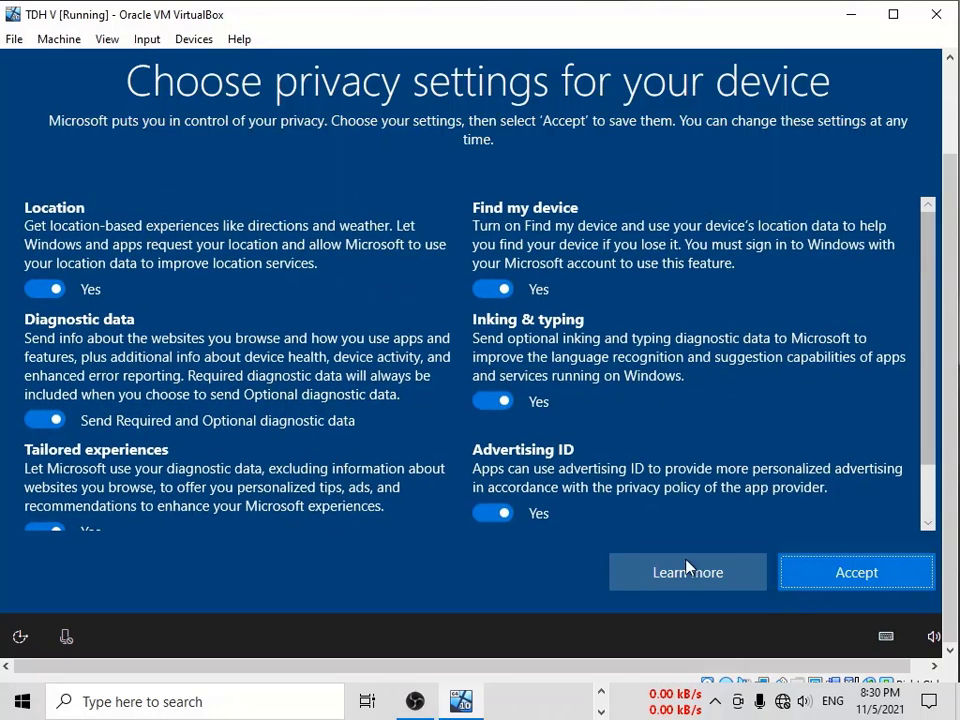
{"action": "left_click", "coordinate": [823, 575]}
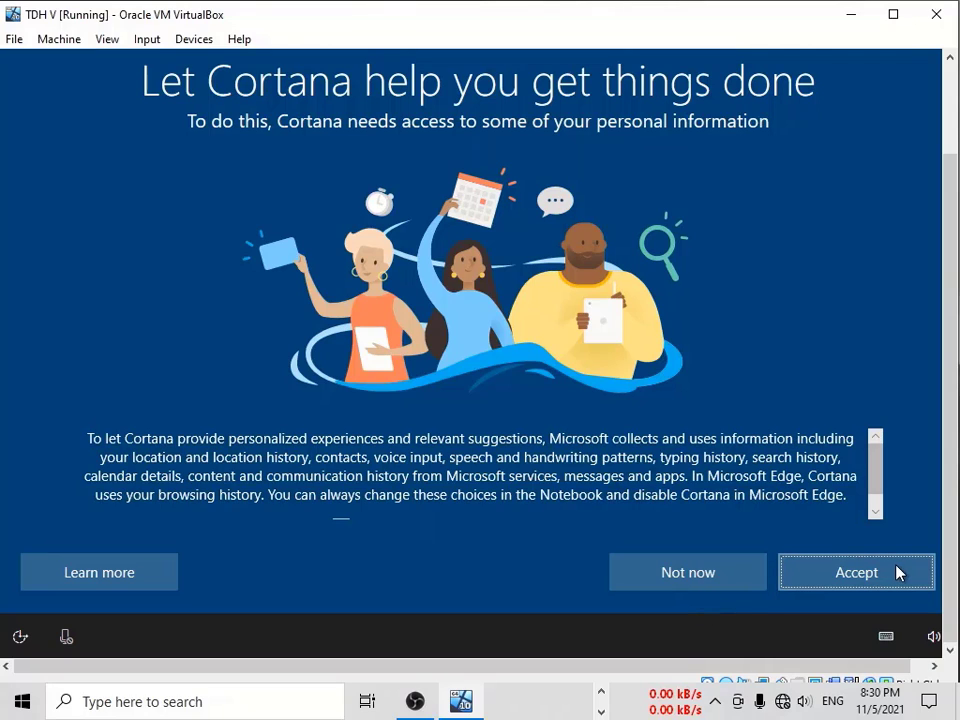
Step: Decline the optional offers: Cortana, making the PC discoverable on the network, and getting started with Microsoft Edge
{"action": "left_click", "coordinate": [686, 572]}
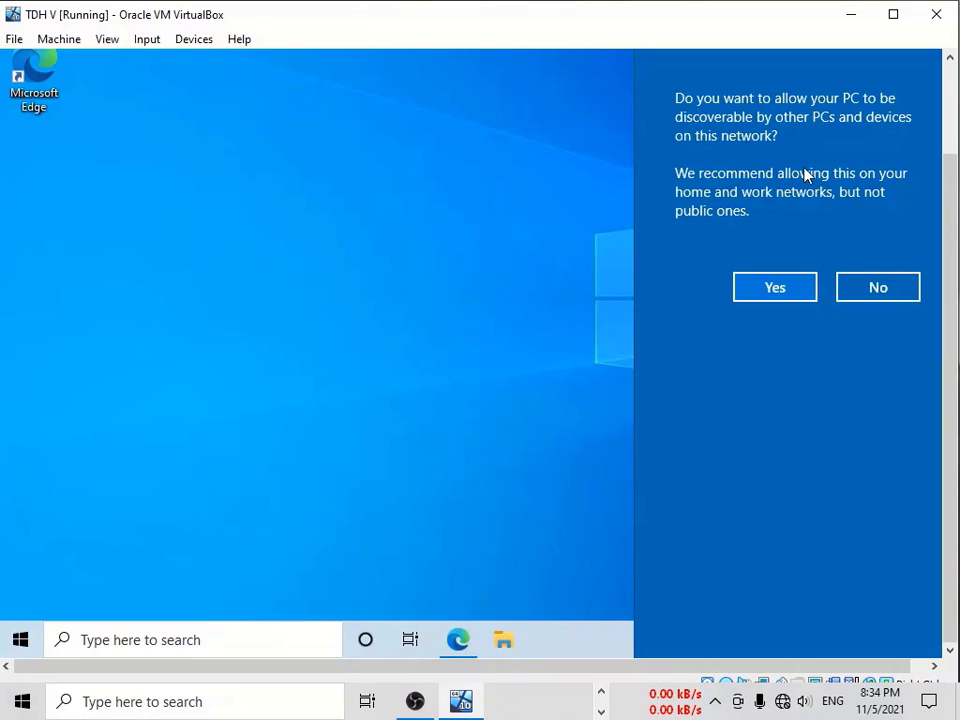
{"action": "left_click", "coordinate": [877, 287]}
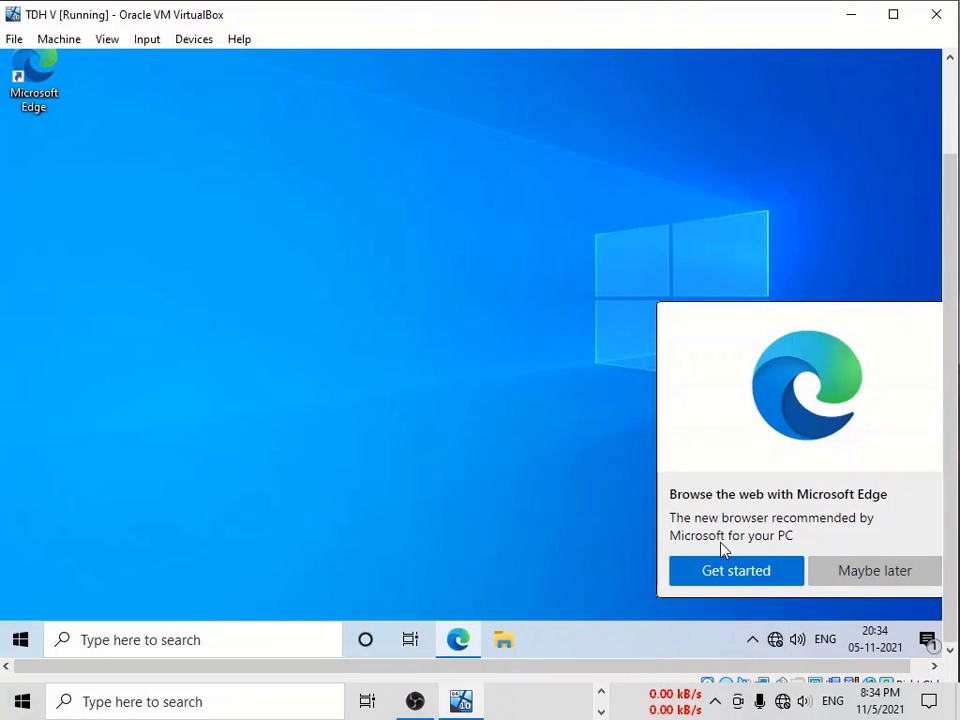
{"action": "left_click", "coordinate": [838, 570]}
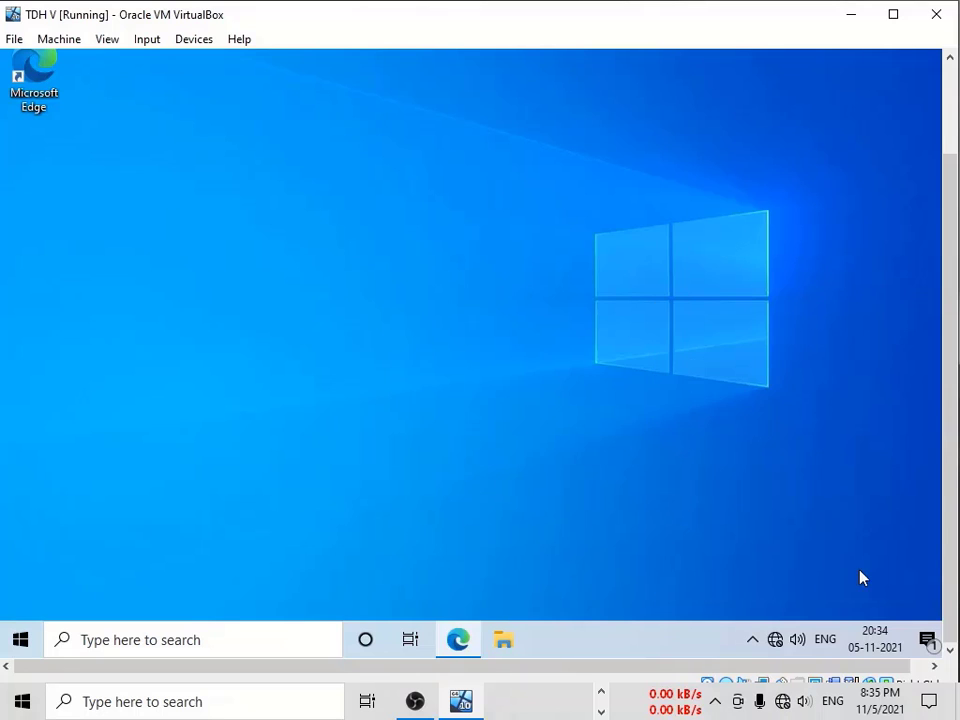
Step: Examine the virtual machine's display settings, including the advanced display information and the available displays for Display 1
{"action": "scroll", "coordinate": [951, 279], "scroll_direction": "up", "scroll_amount": 2}
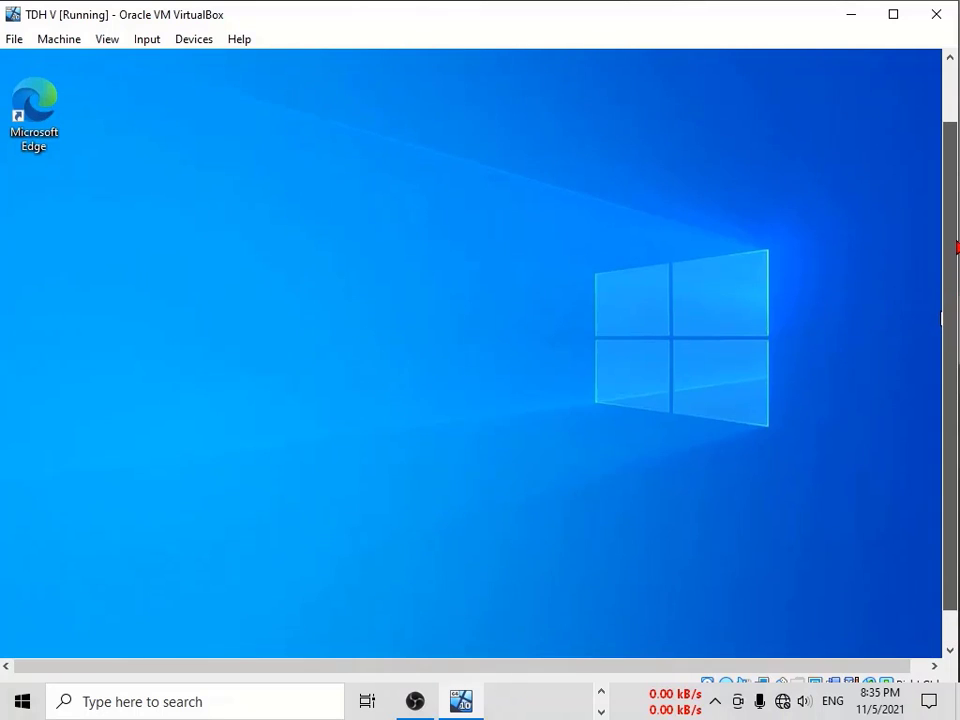
{"action": "right_click", "coordinate": [275, 234]}
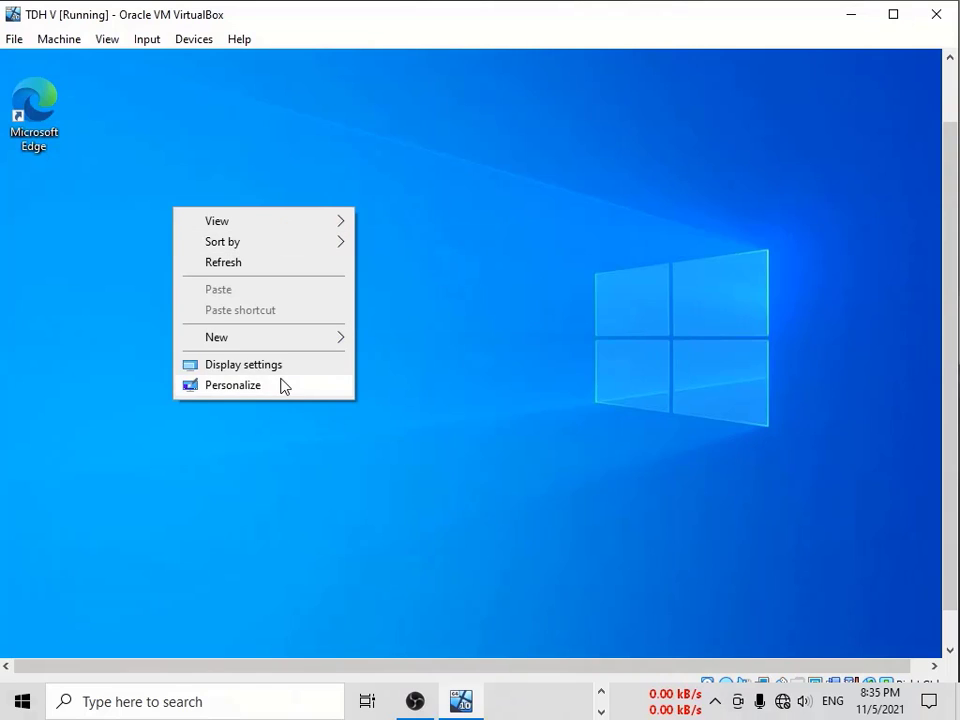
{"action": "left_click", "coordinate": [288, 366]}
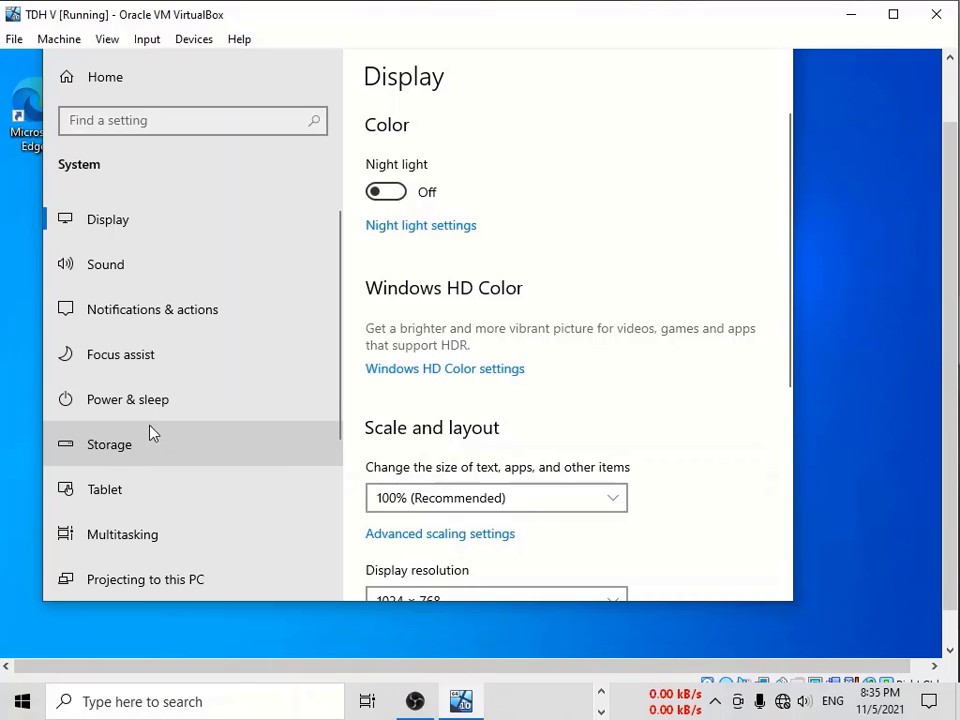
{"action": "scroll", "coordinate": [161, 401], "scroll_direction": "down", "scroll_amount": 3}
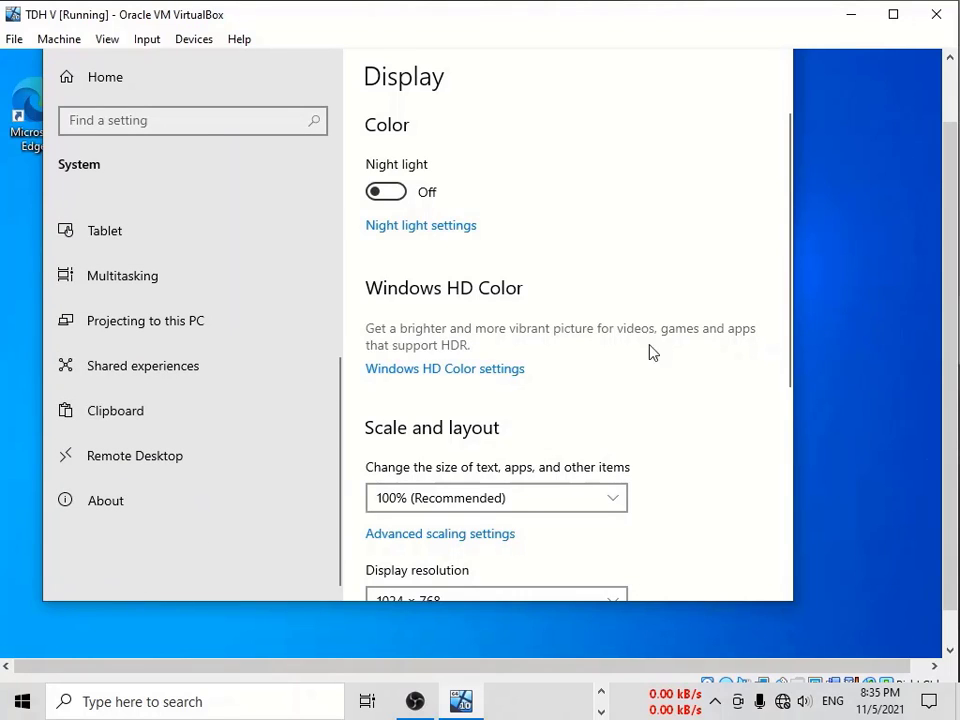
{"action": "scroll", "coordinate": [600, 330], "scroll_direction": "down", "scroll_amount": 5}
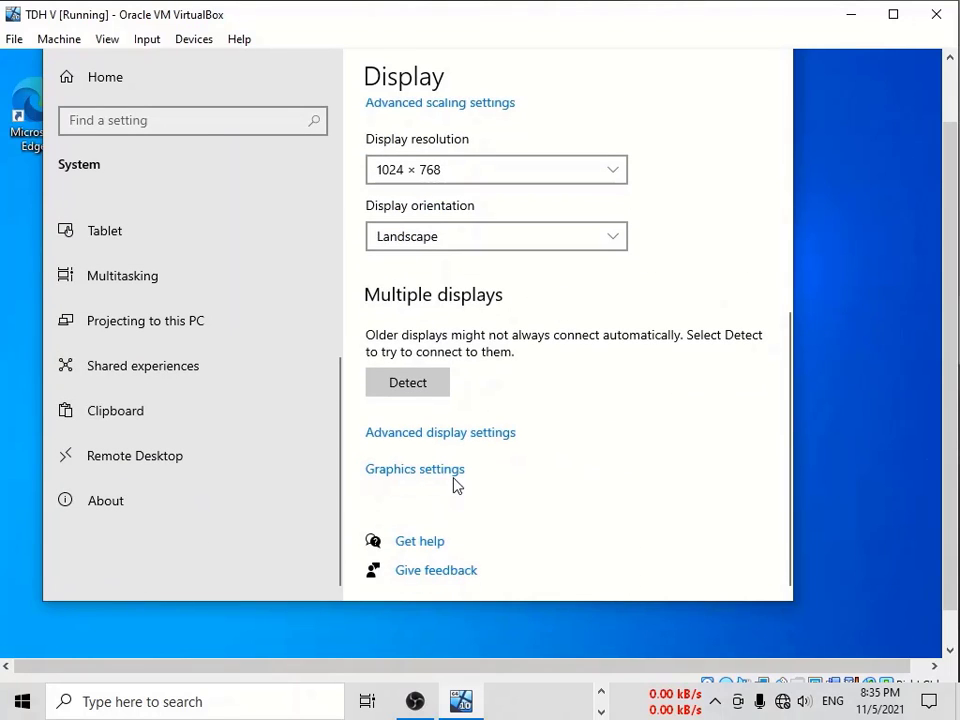
{"action": "left_click", "coordinate": [421, 434]}
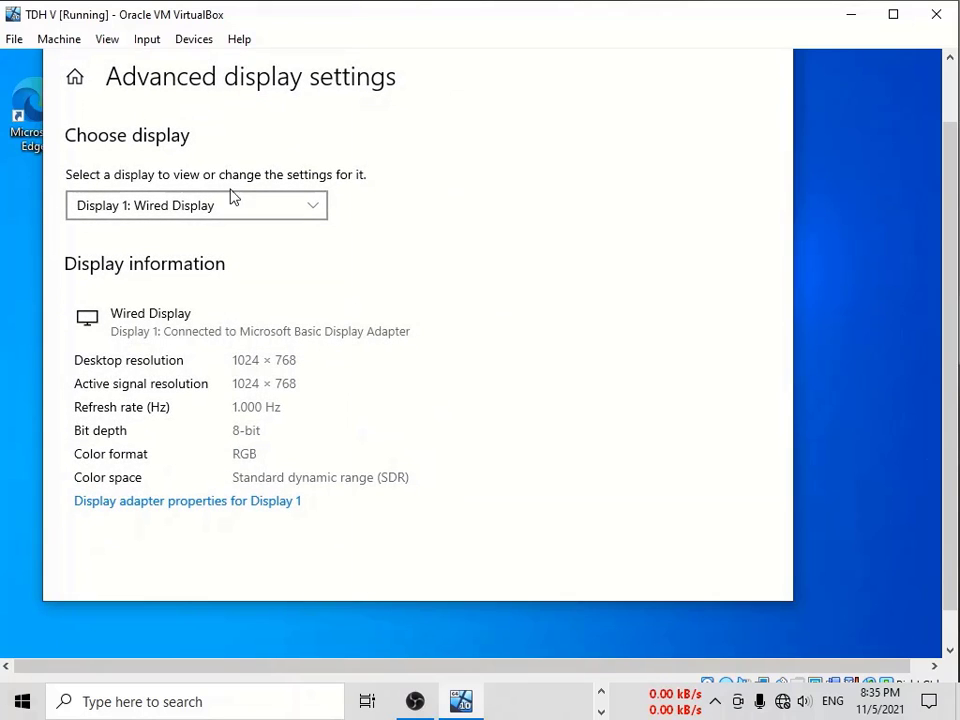
{"action": "left_click", "coordinate": [313, 216]}
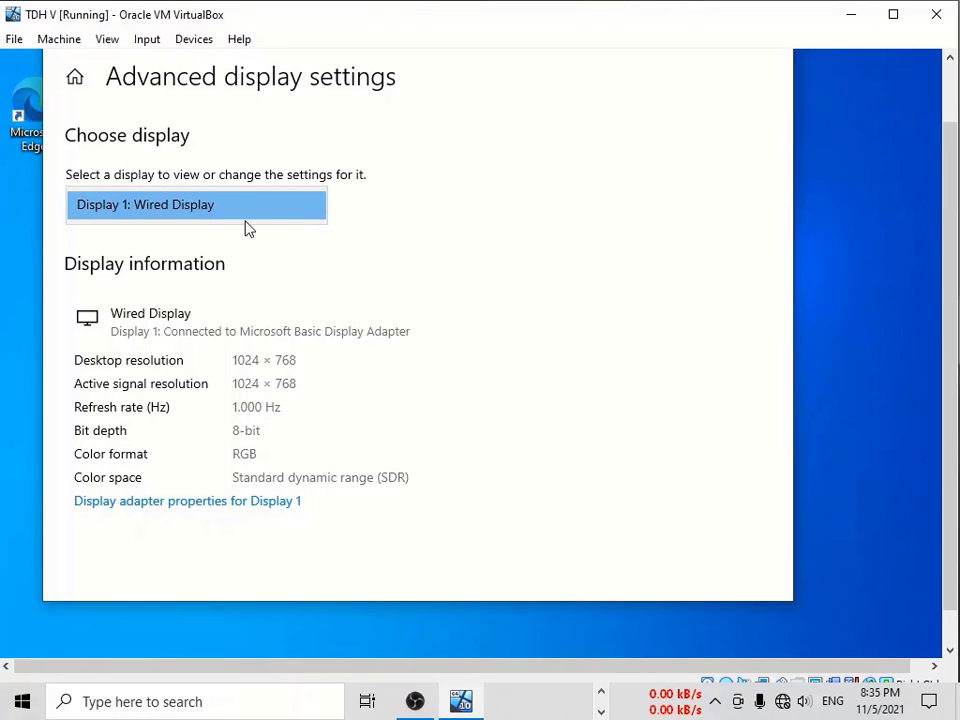
{"action": "left_click", "coordinate": [326, 207]}
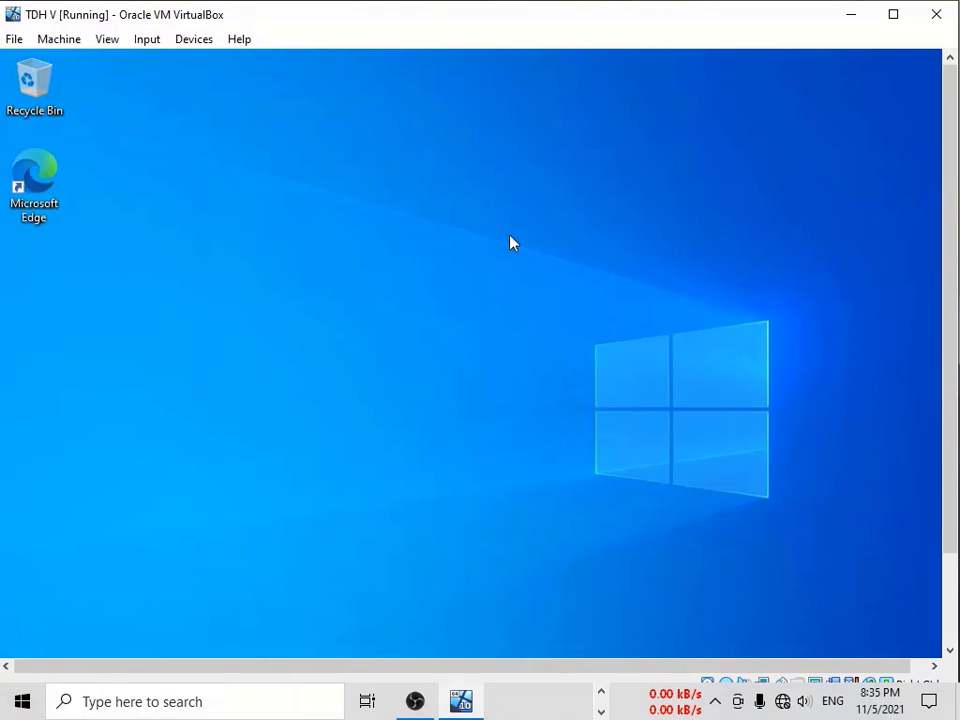
Step: Open the desktop icon settings from the Themes section of Windows personalization
{"action": "right_click", "coordinate": [511, 237]}
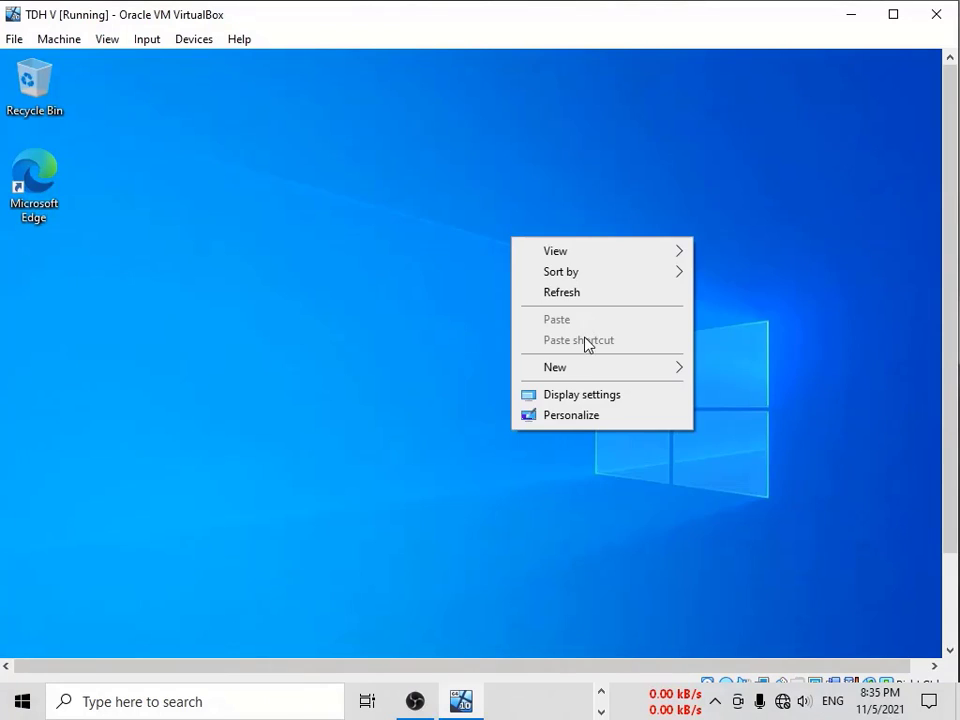
{"action": "left_click", "coordinate": [600, 416]}
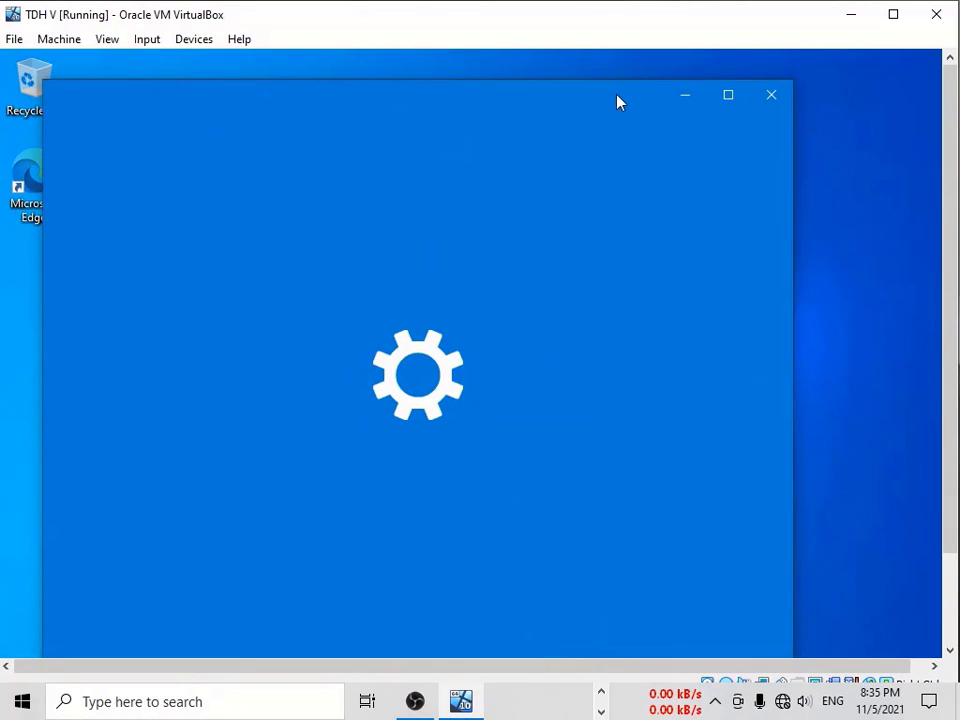
{"action": "left_click_drag", "start_coordinate": [617, 99], "coordinate": [636, 77]}
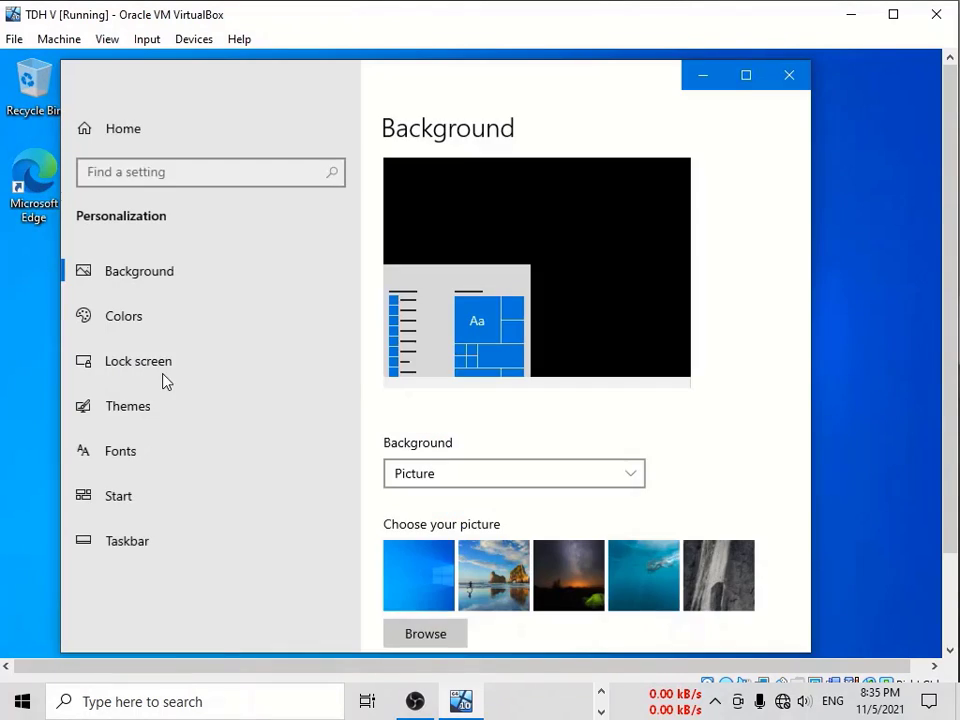
{"action": "left_click", "coordinate": [138, 410]}
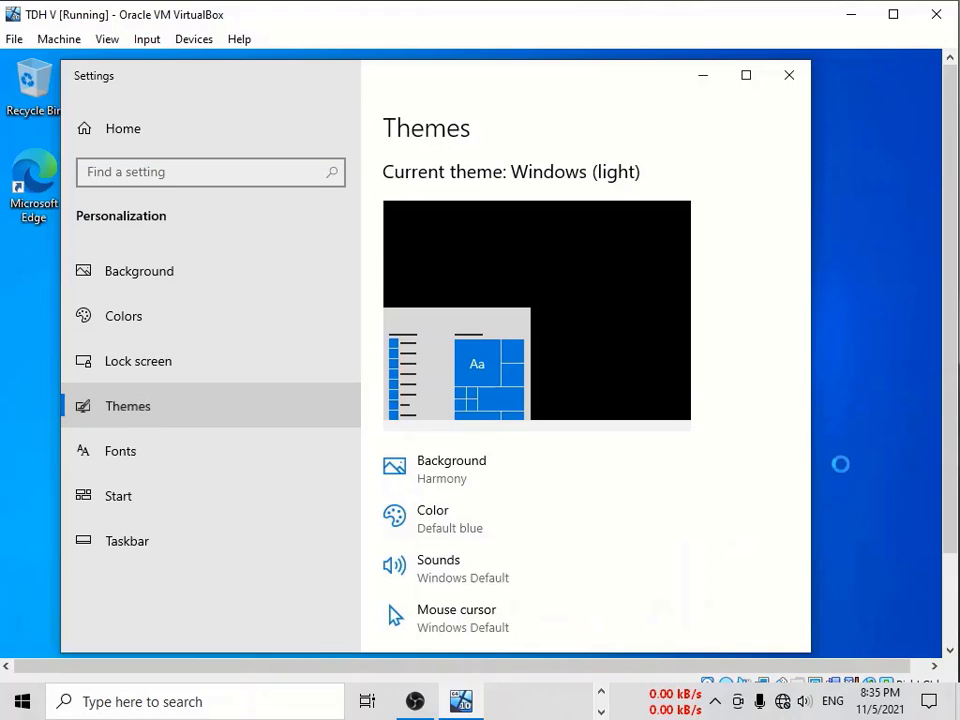
{"action": "scroll", "coordinate": [670, 415], "scroll_direction": "down", "scroll_amount": 3}
{"action": "scroll", "coordinate": [666, 422], "scroll_direction": "down", "scroll_amount": 5}
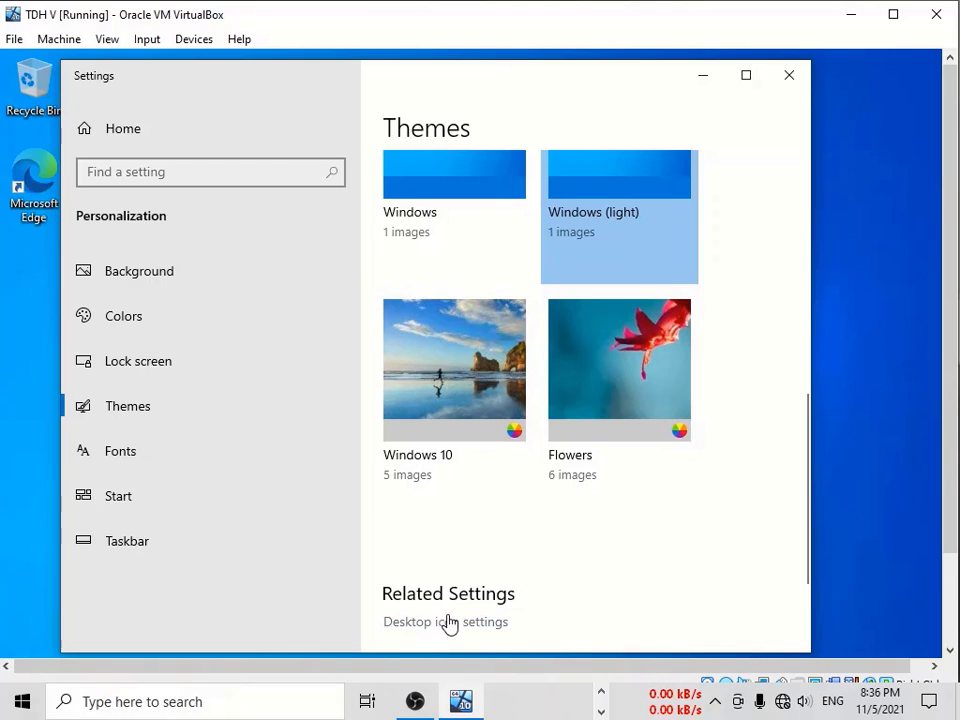
{"action": "left_click", "coordinate": [447, 622]}
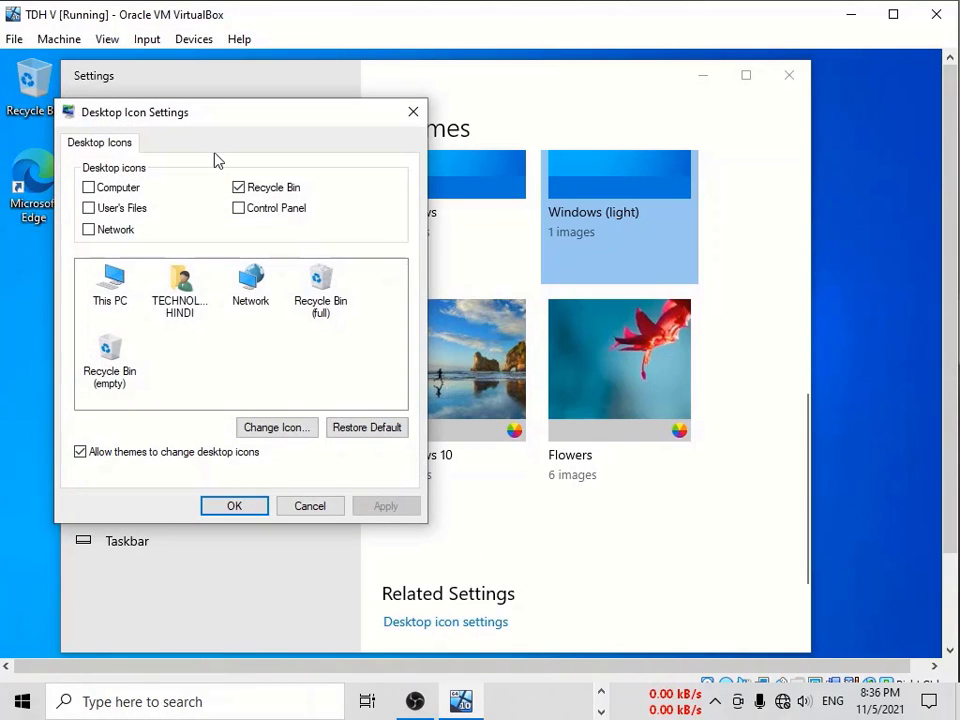
Step: Add the Computer, Network and Control Panel icons to the desktop, apply the change and close Settings
{"action": "left_click", "coordinate": [88, 187]}
{"action": "left_click", "coordinate": [106, 234]}
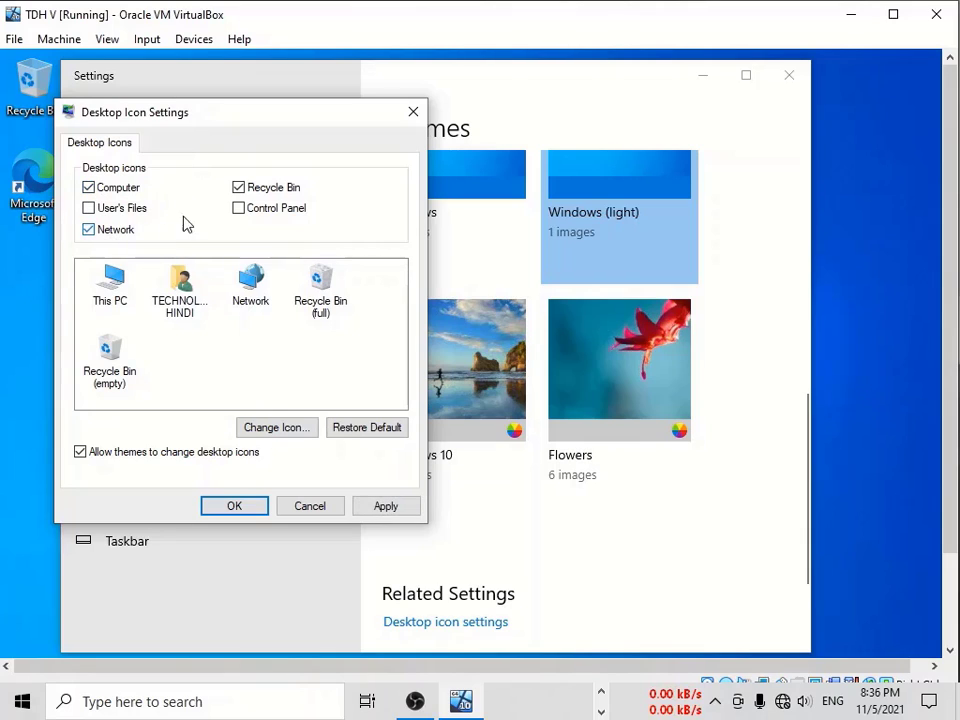
{"action": "left_click", "coordinate": [247, 219]}
{"action": "left_click", "coordinate": [358, 505]}
{"action": "left_click", "coordinate": [234, 506]}
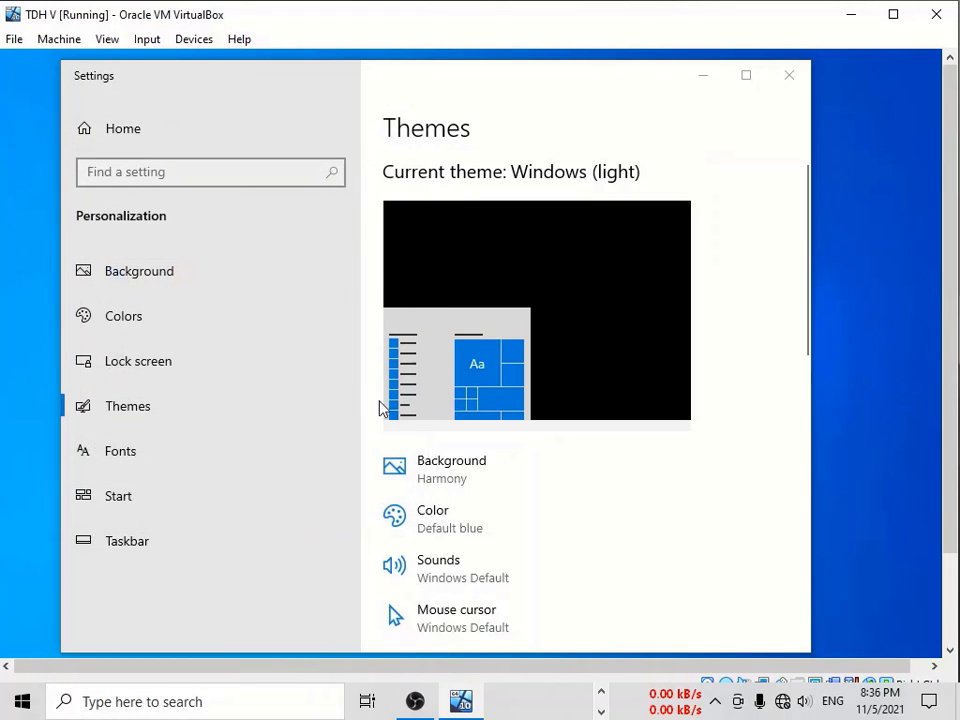
{"action": "left_click", "coordinate": [789, 75]}
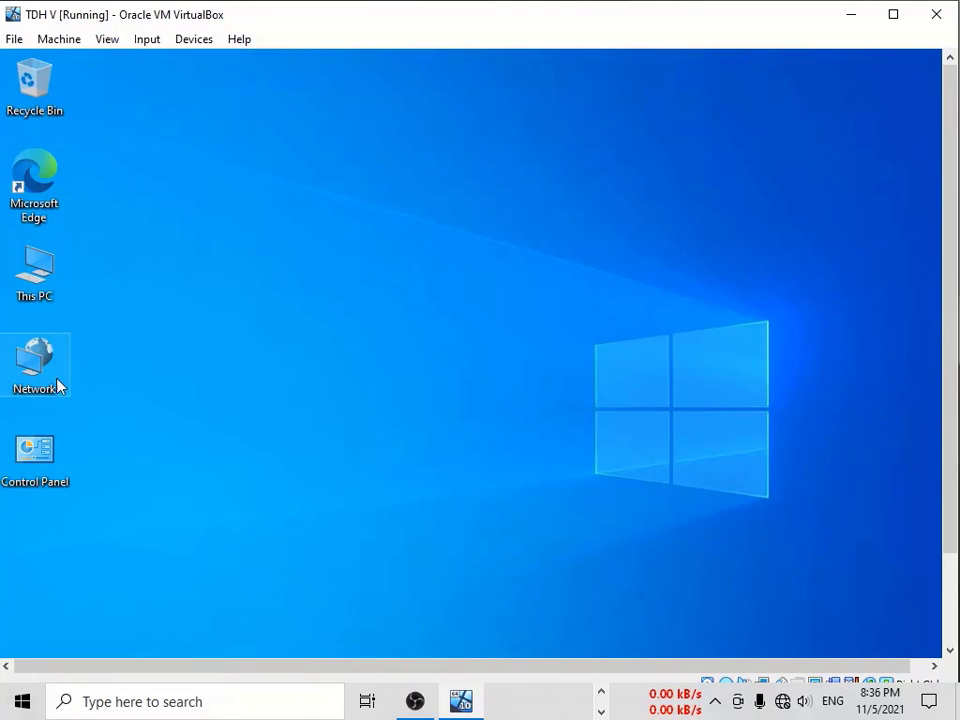